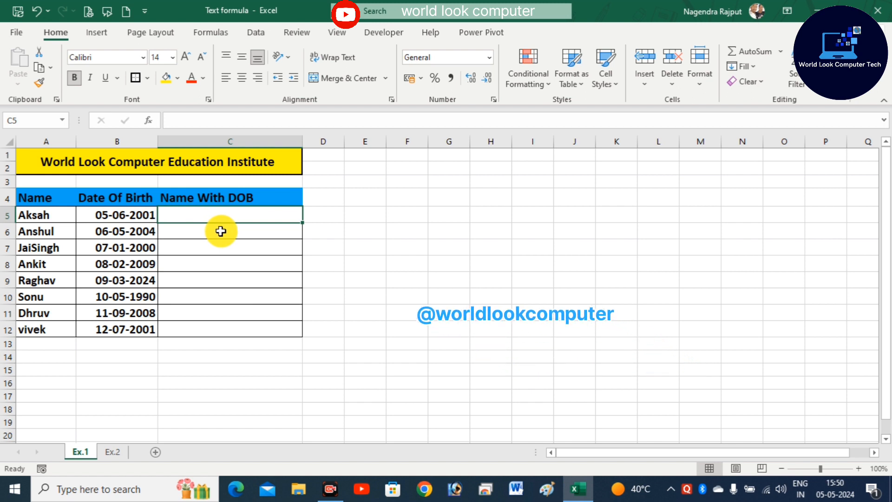
# - Begin a formula in C5 that joins the first person's name, entered as quoted text, to a "-" separator using &
pyautogui.click(223, 236)
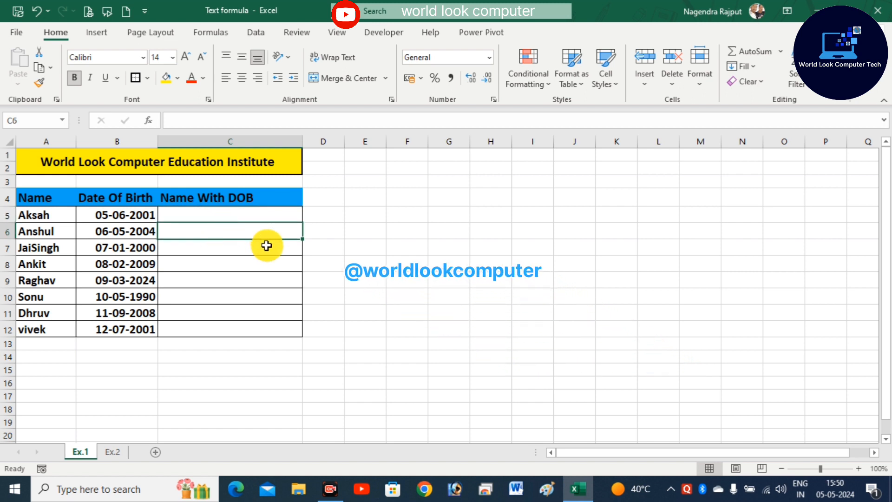
pyautogui.click(212, 214)
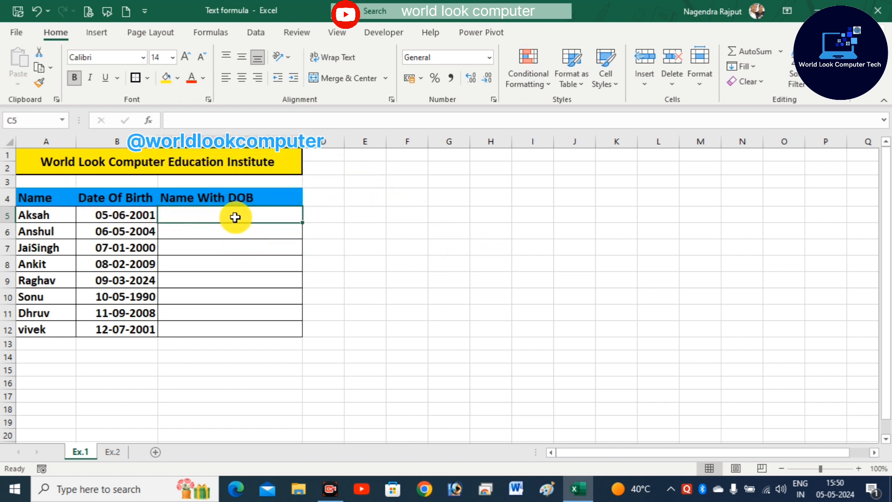
pyautogui.write('=')
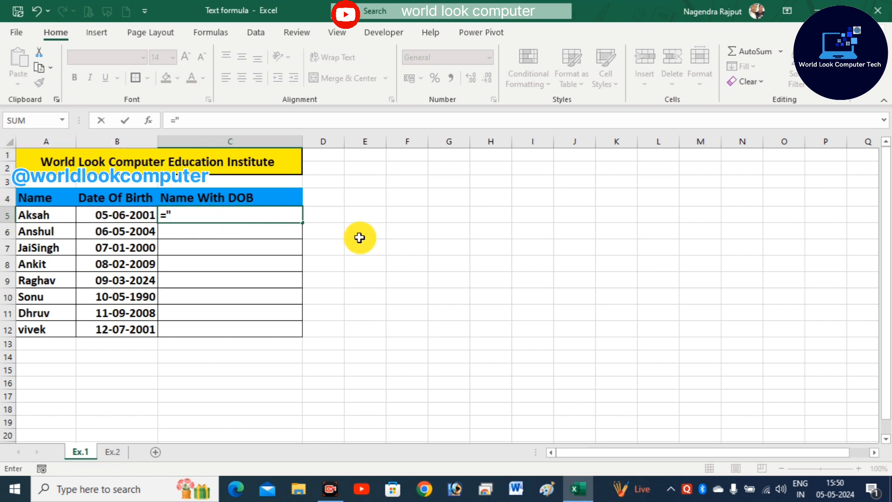
pyautogui.write('Ak')
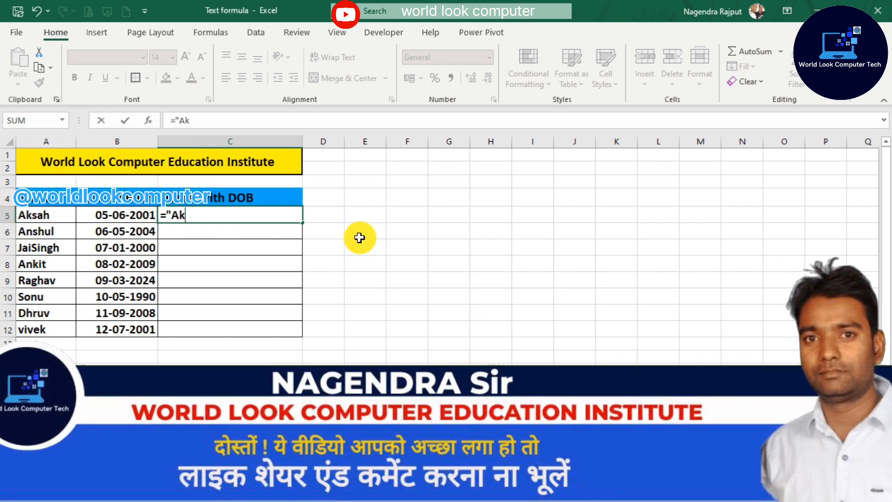
pyautogui.write('ash')
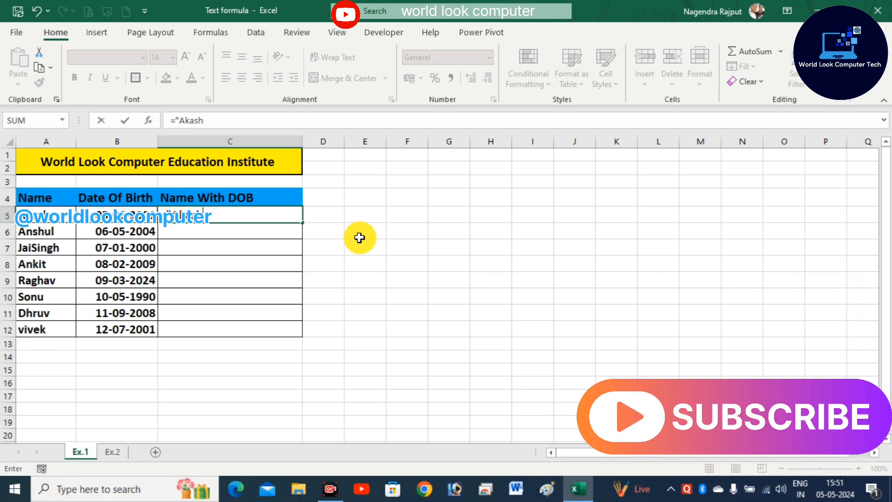
pyautogui.write('"&')
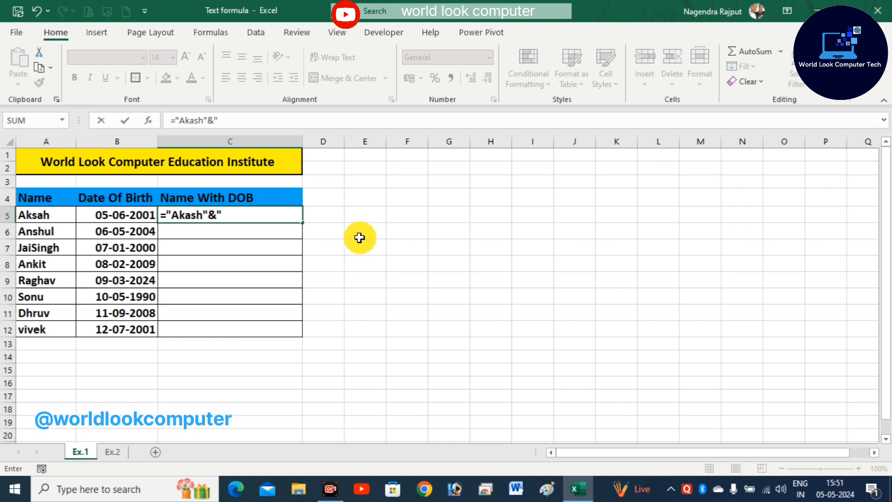
pyautogui.write('_')
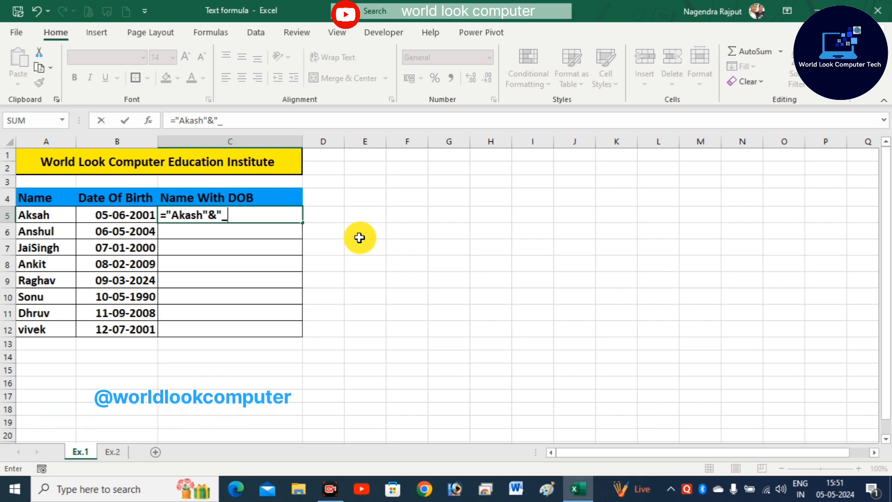
pyautogui.press('BackSpace')
pyautogui.write('-')
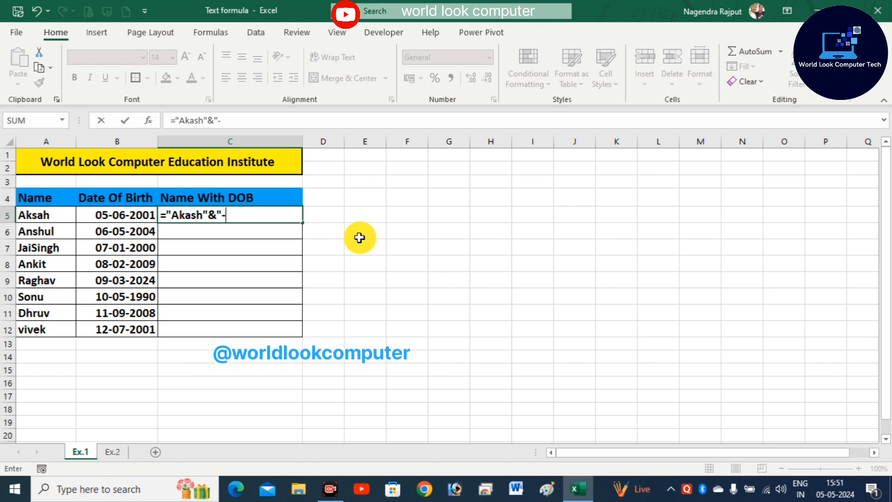
pyautogui.write('"')
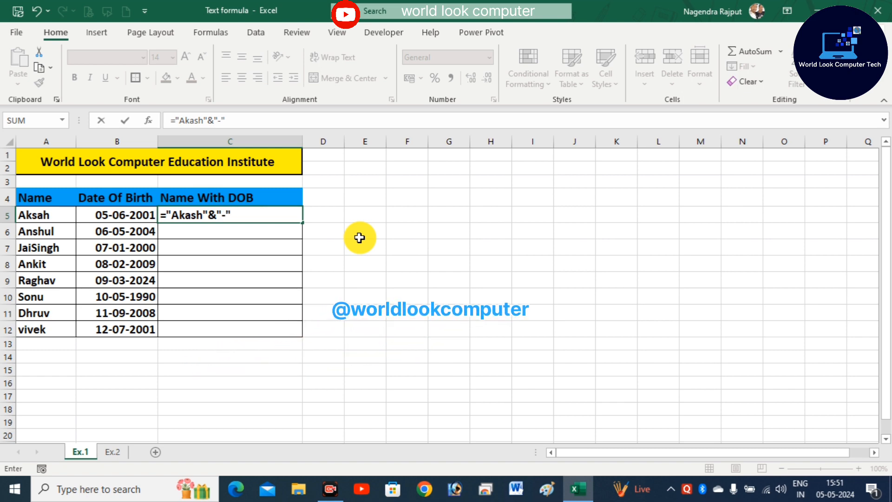
pyautogui.write('&')
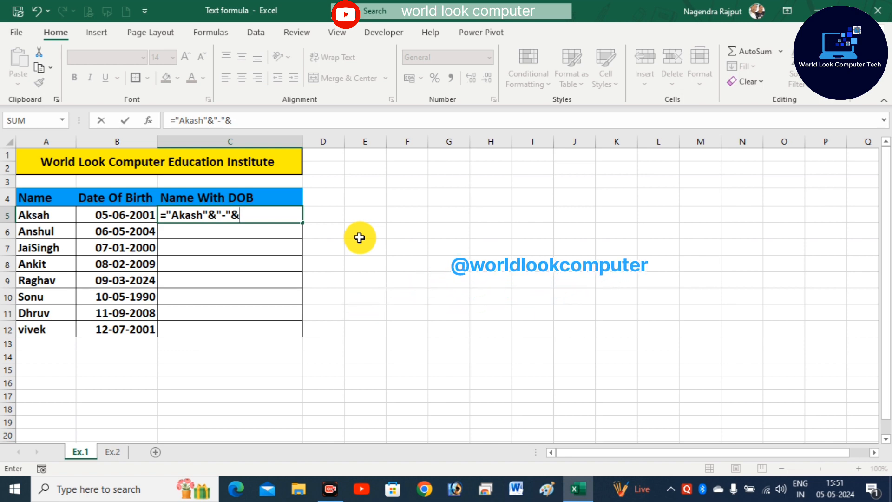
# - Complete the C5 formula with TEXT(B5,"dd-mm-yyyy") to append the formatted date of birth
pyautogui.write('text')
pyautogui.press('Tab')
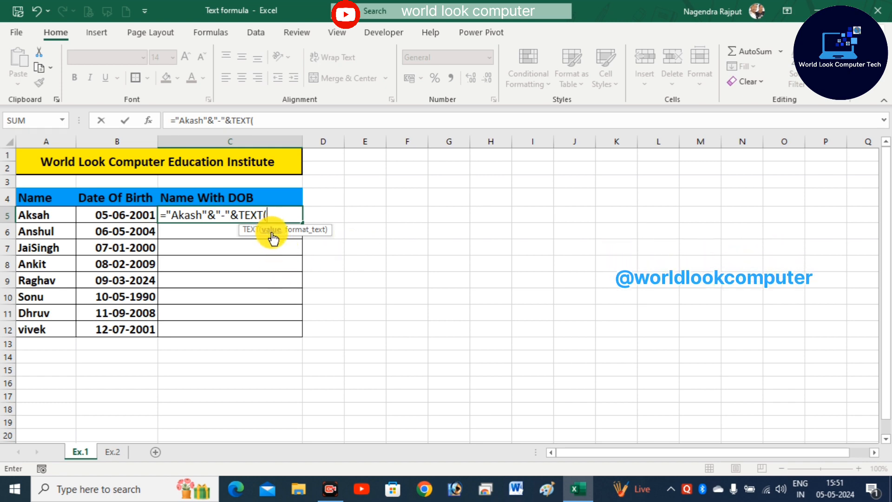
pyautogui.click(116, 216)
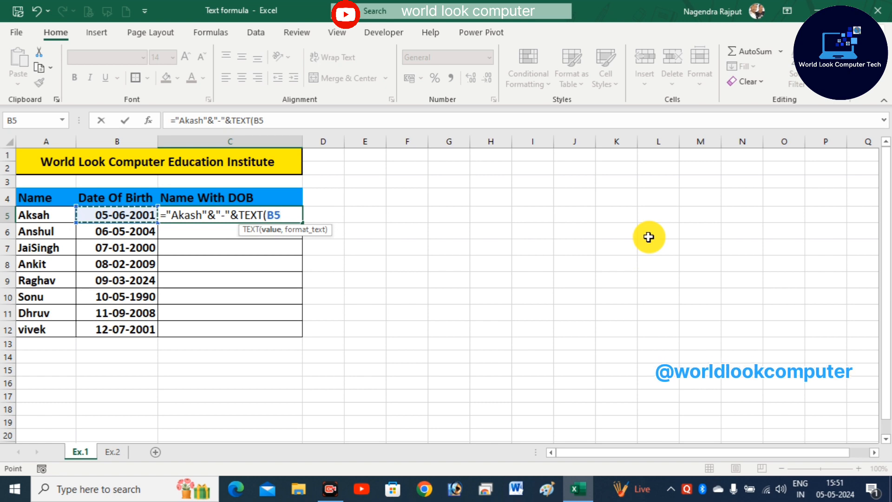
pyautogui.write(',')
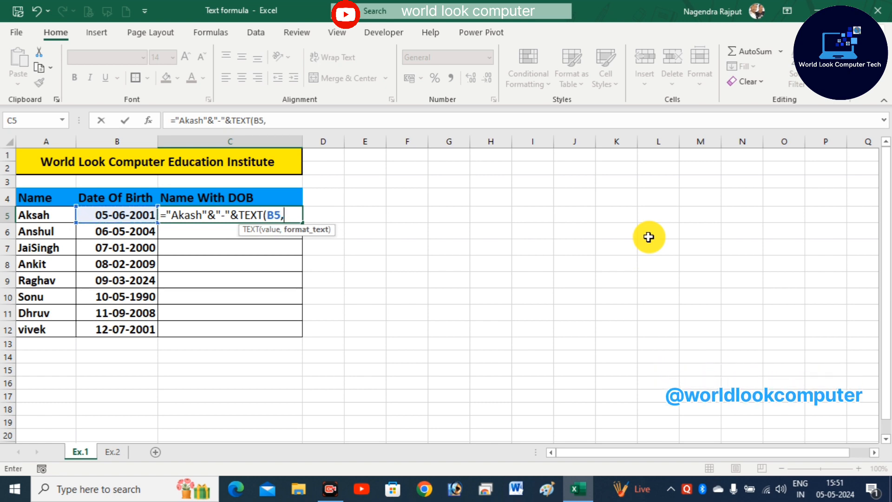
pyautogui.write('"')
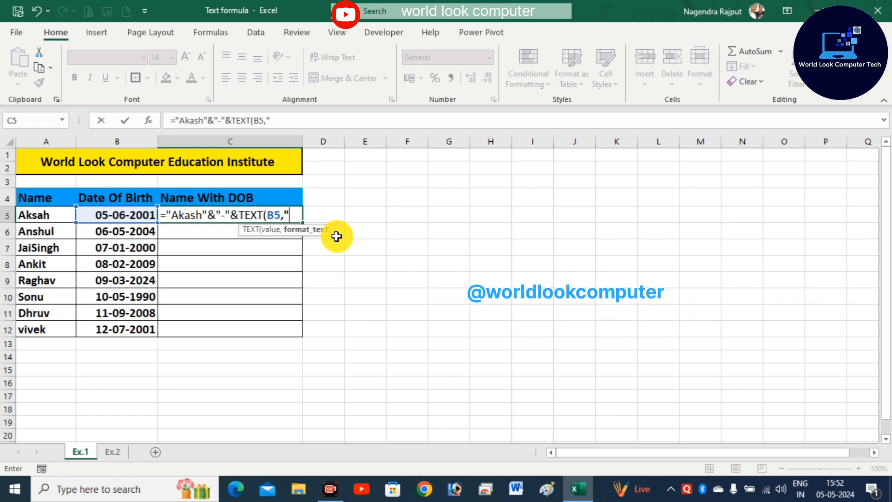
pyautogui.write('dd')
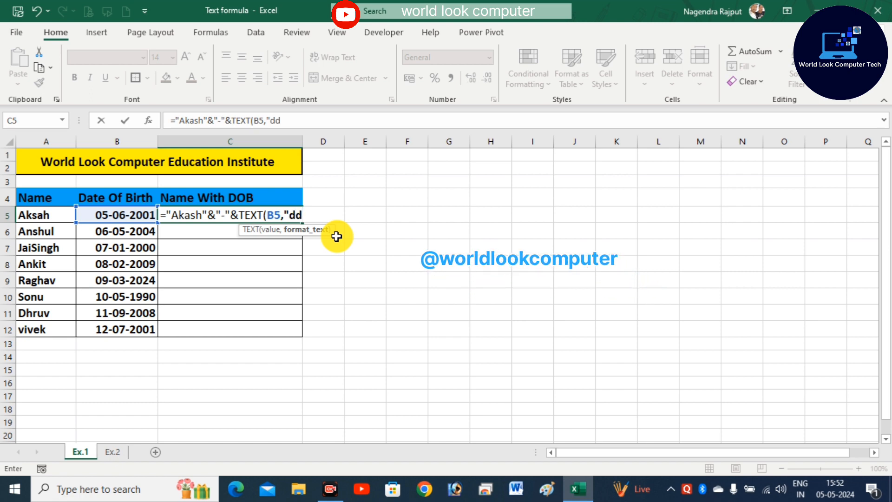
pyautogui.write('-mm-yyyy')
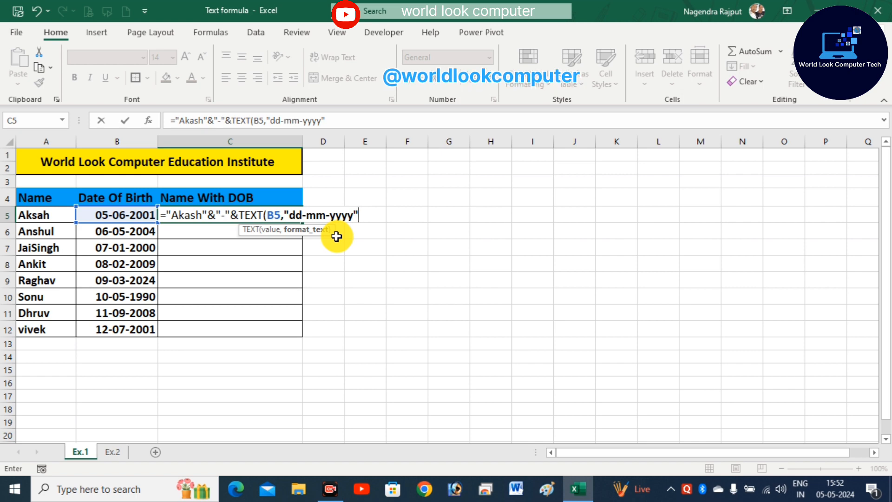
pyautogui.write(')')
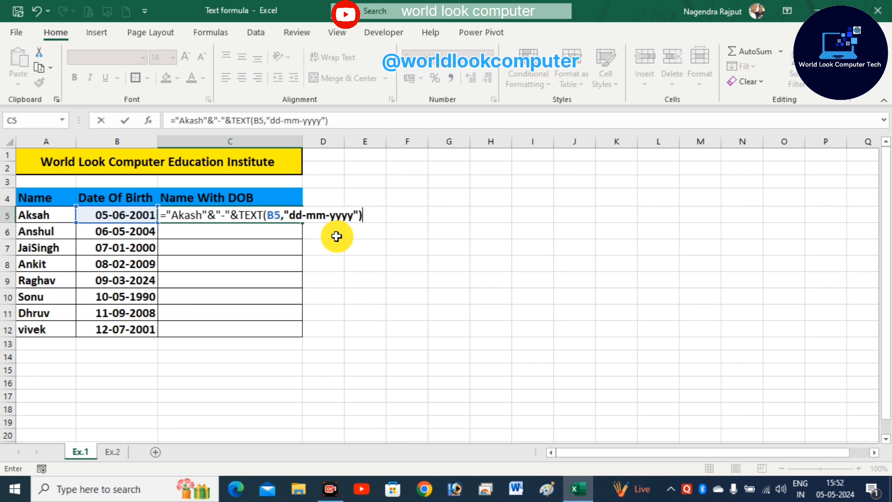
pyautogui.press('Return')
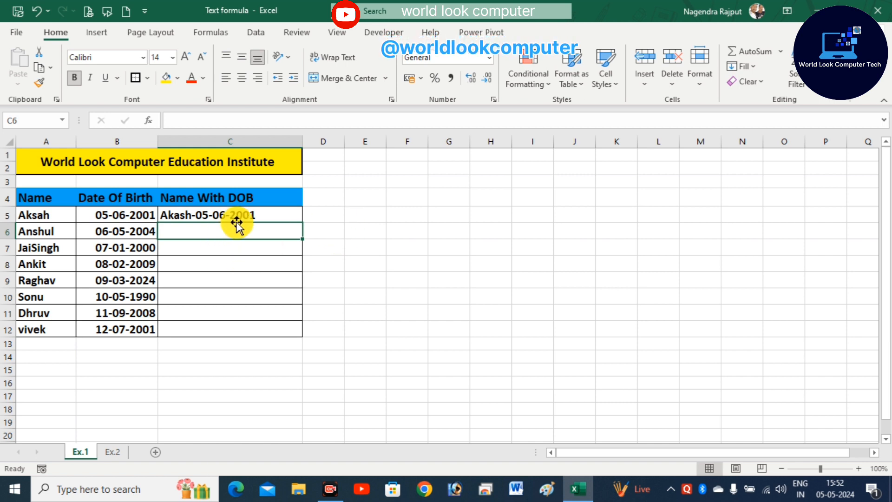
# - Add a space before and after the hyphen in the C5 formula so the separator is " - "
pyautogui.click(210, 215)
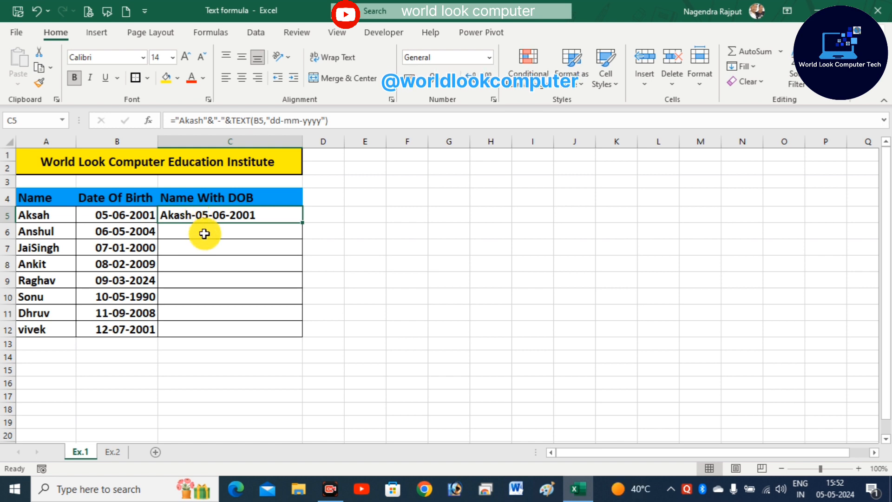
pyautogui.doubleClick(193, 216)
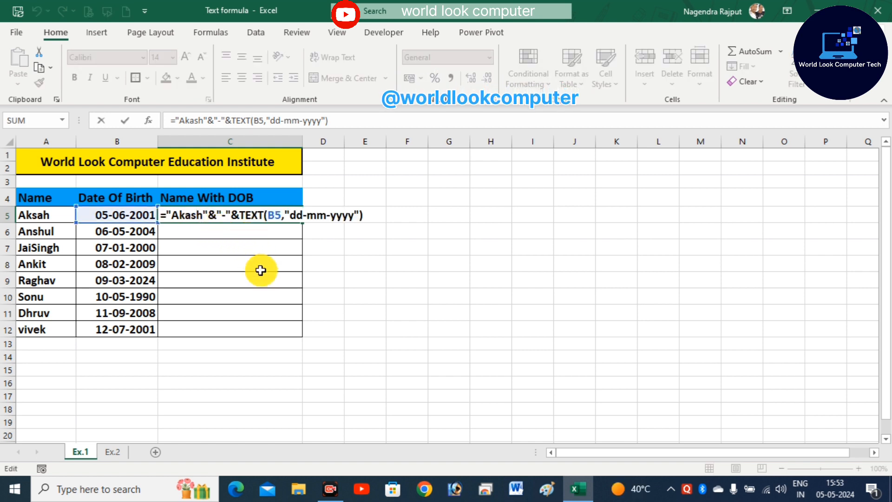
pyautogui.click(222, 215)
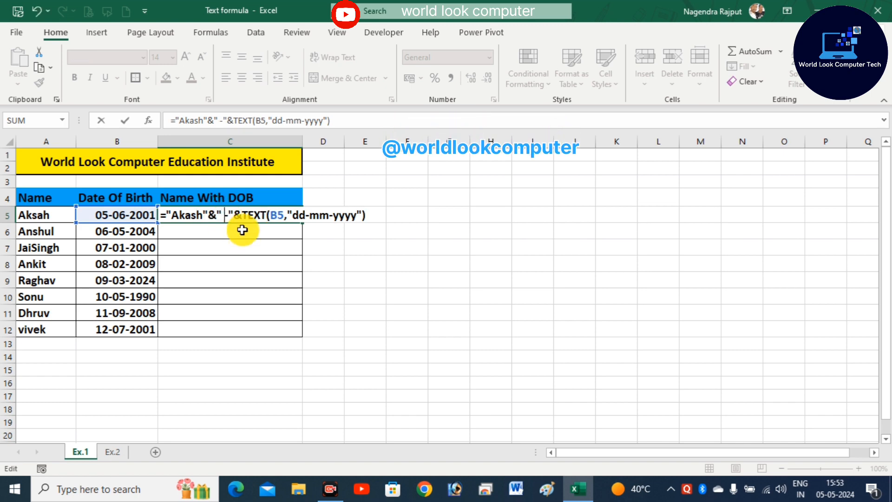
pyautogui.click(229, 214)
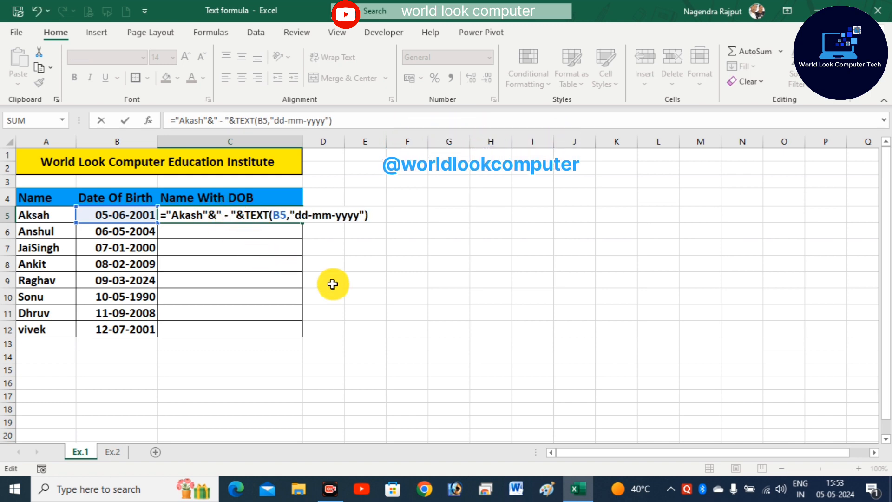
pyautogui.press('Return')
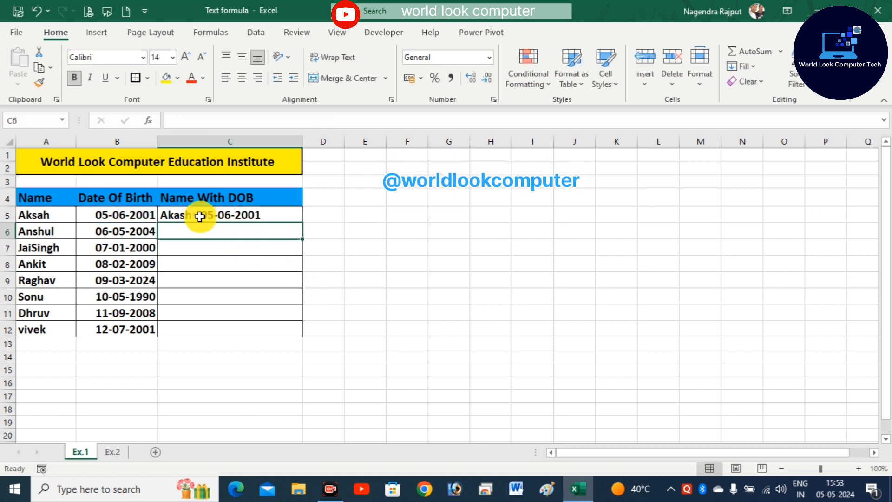
# - Fill the C5 formula with the fixed name down through C12
pyautogui.click(235, 216)
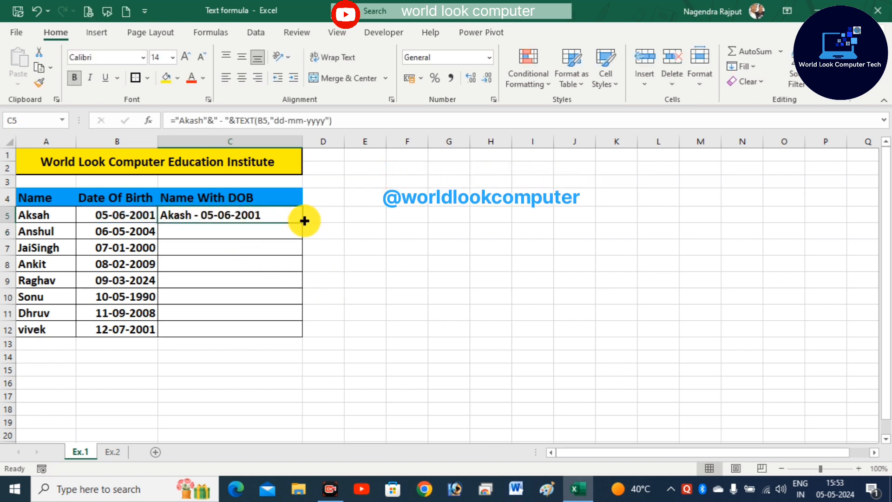
pyautogui.moveTo(303, 222); pyautogui.dragTo(304, 336)
pyautogui.click(215, 318)
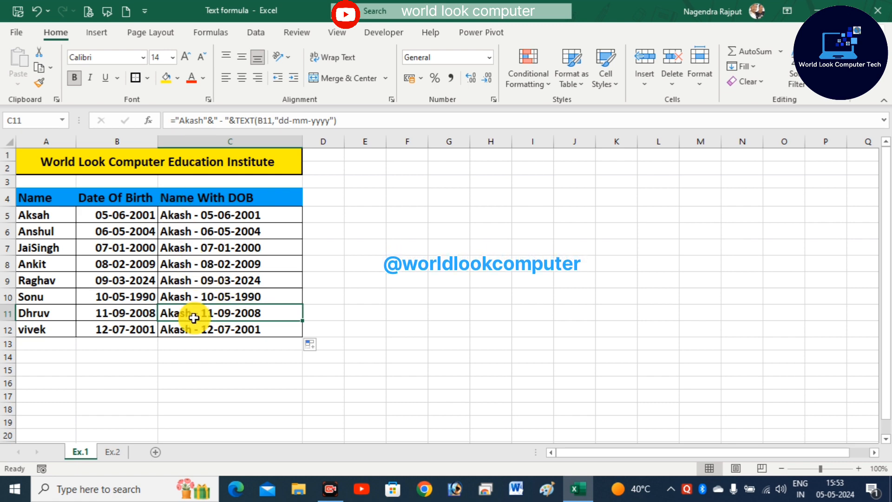
# - Replace the quoted name in the C5 formula with a reference to A5, giving =A5&" - "&TEXT(B5,"dd-mm-yyyy")
pyautogui.doubleClick(199, 215)
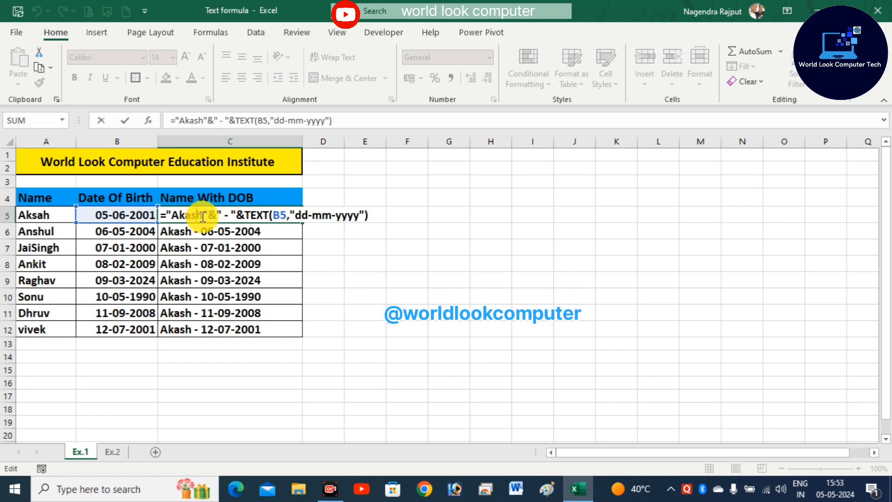
pyautogui.click(206, 216)
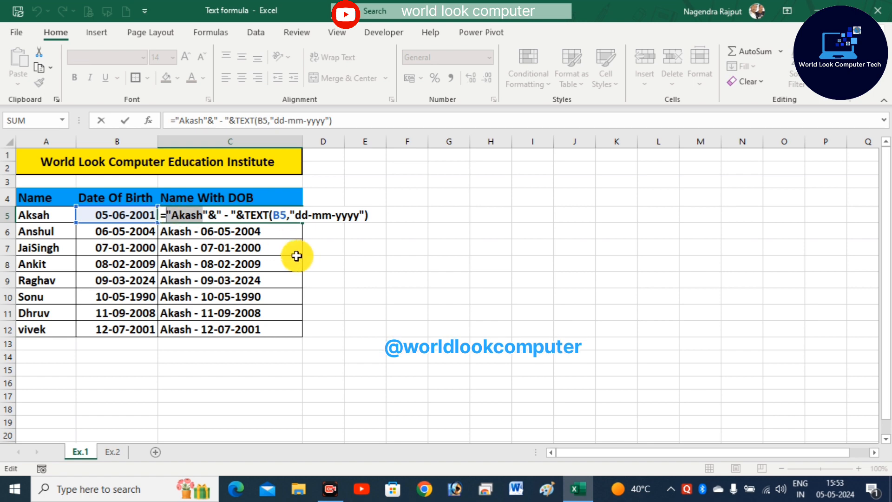
pyautogui.click(53, 218)
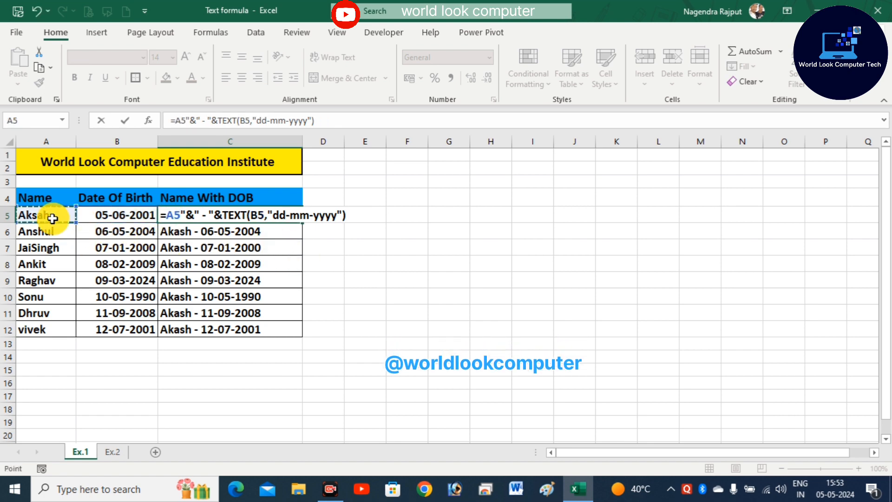
pyautogui.press('Delete')
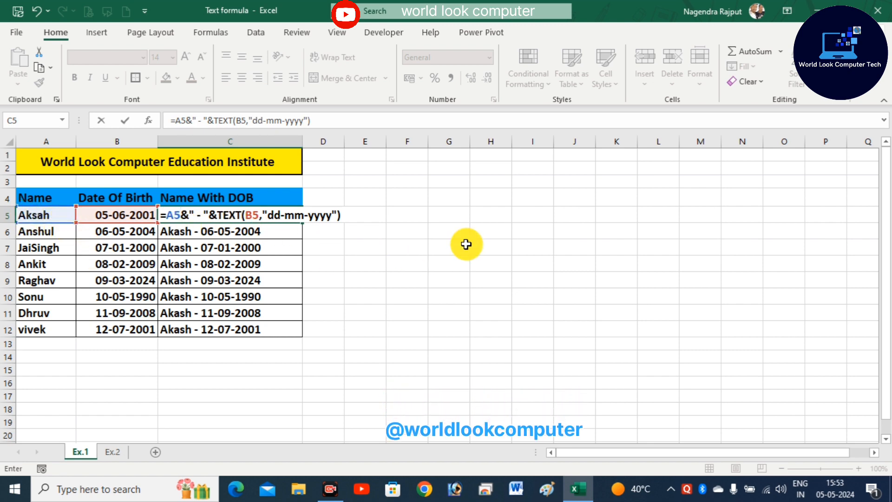
pyautogui.press('Return')
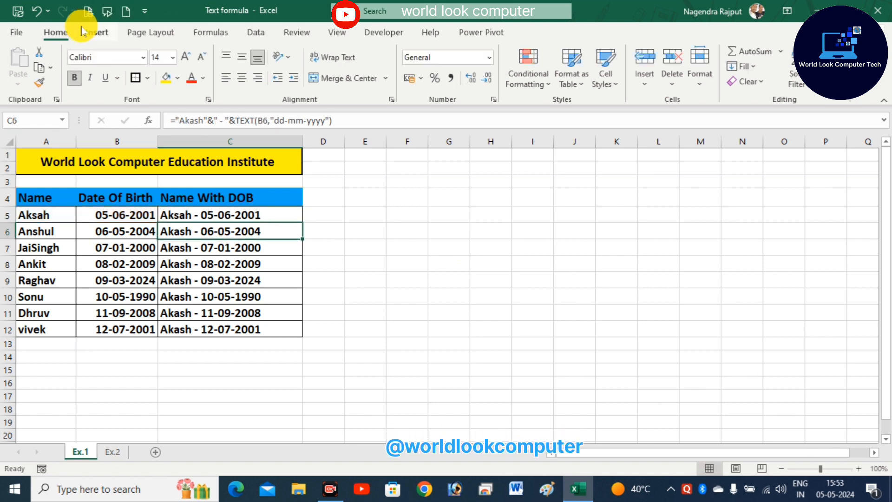
# - Copy the updated C5 formula down the Name With DOB column through C12
pyautogui.click(298, 218)
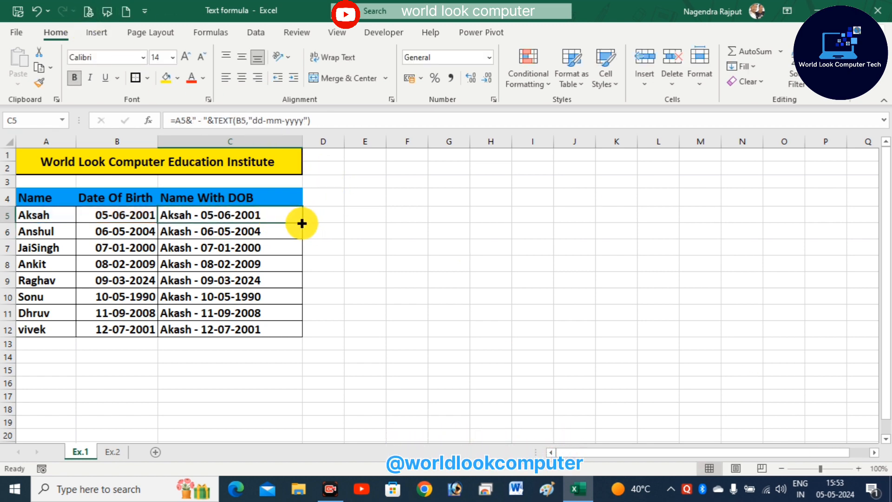
pyautogui.doubleClick(302, 223)
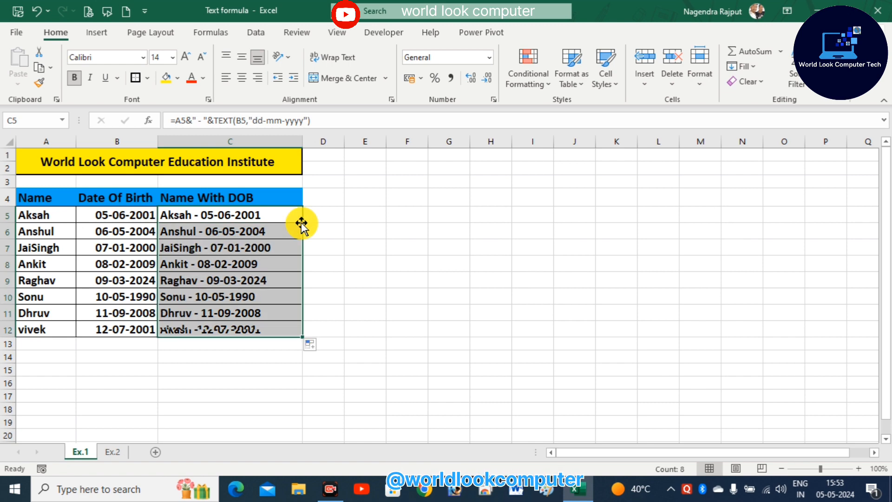
pyautogui.click(260, 282)
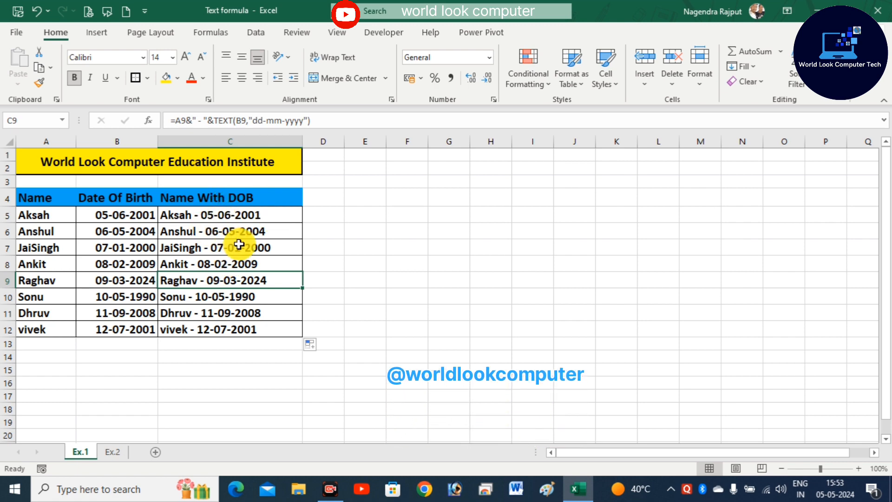
# - Change the day code in the C5 formula to ddd, giving =A5&" - "&TEXT(B5,"ddd-mm-yyyy")
pyautogui.click(225, 219)
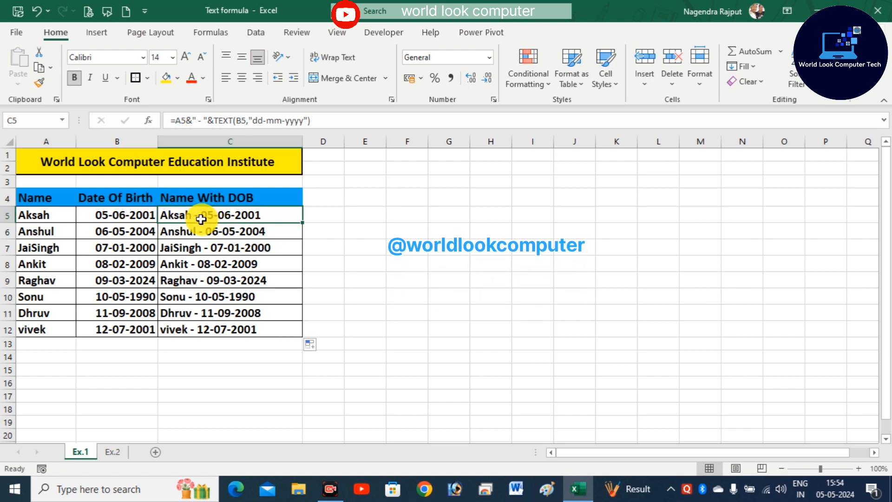
pyautogui.doubleClick(232, 218)
pyautogui.click(281, 218)
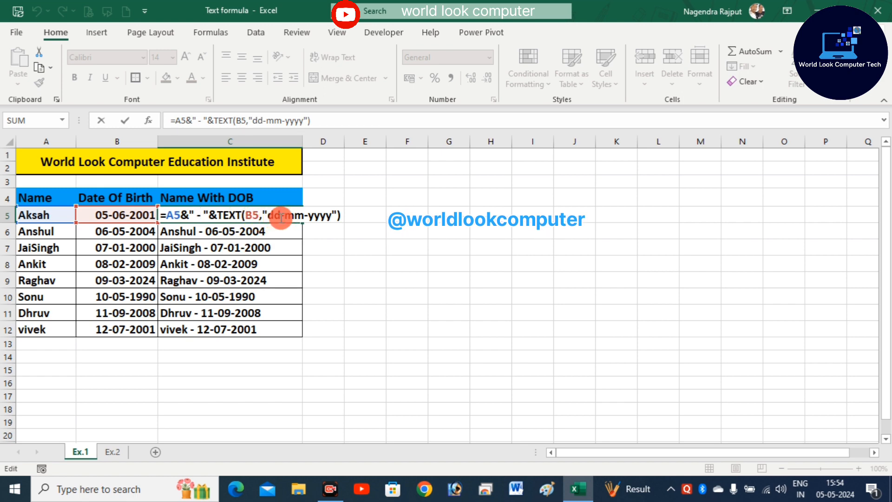
pyautogui.write('d')
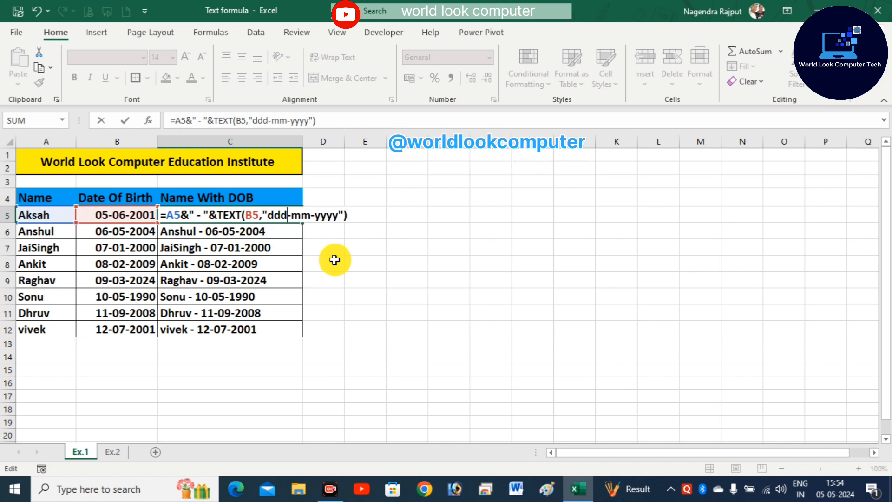
pyautogui.press('Return')
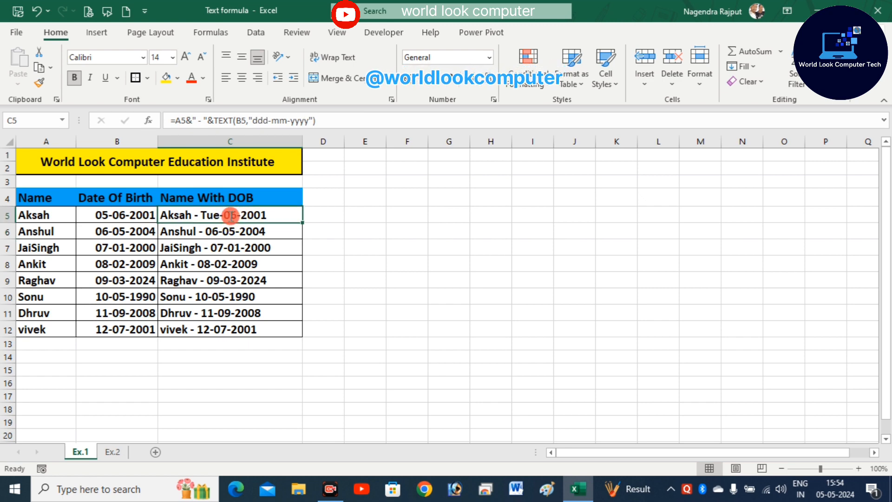
# - Change the month code in the C5 formula to mmm so the date format reads "ddd-mmm-yyyy"
pyautogui.doubleClick(230, 216)
pyautogui.click(308, 218)
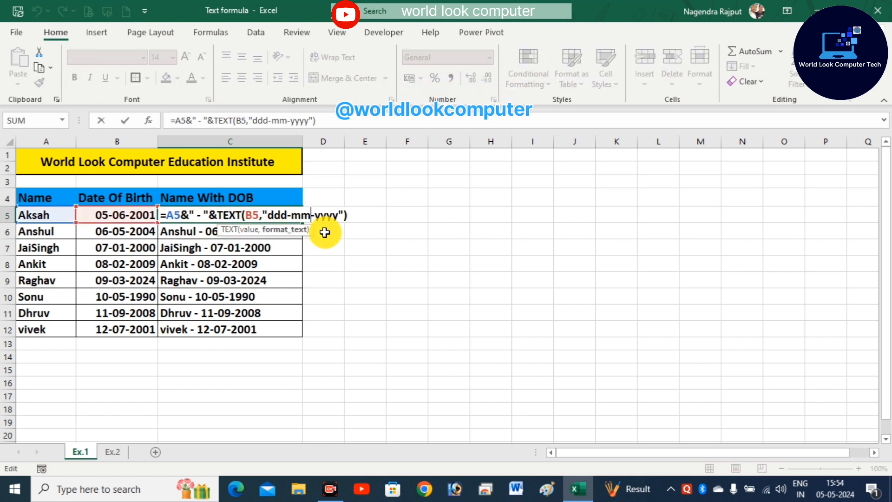
pyautogui.write('m')
pyautogui.press('Return')
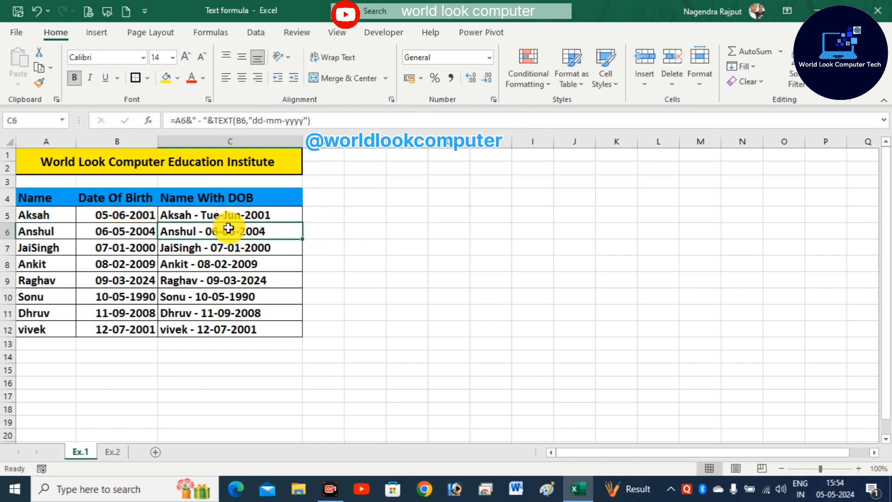
# - Fill the C5 formula with the ddd-mmm-yyyy format down through C12
pyautogui.click(290, 212)
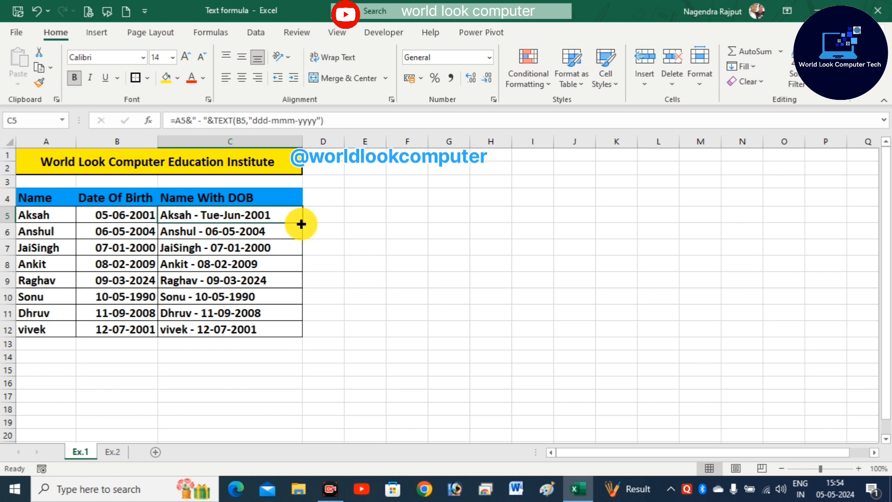
pyautogui.moveTo(300, 225); pyautogui.dragTo(300, 333)
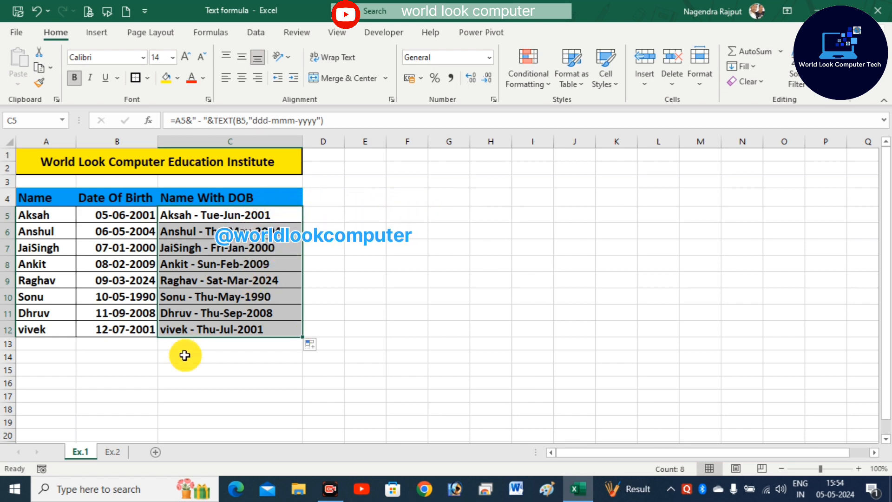
pyautogui.click(186, 370)
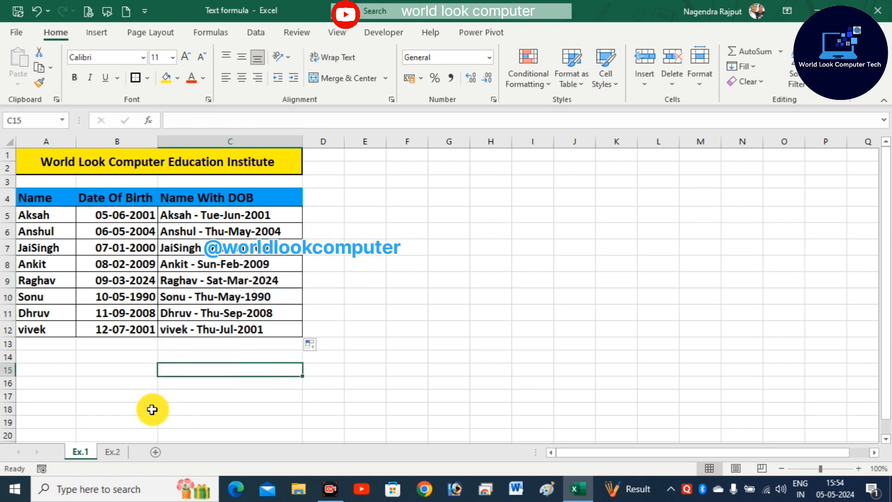
# - Open the Ex.2 sheet and examine its Date Of Birth, Day, Month and Year columns
pyautogui.click(114, 451)
pyautogui.click(276, 349)
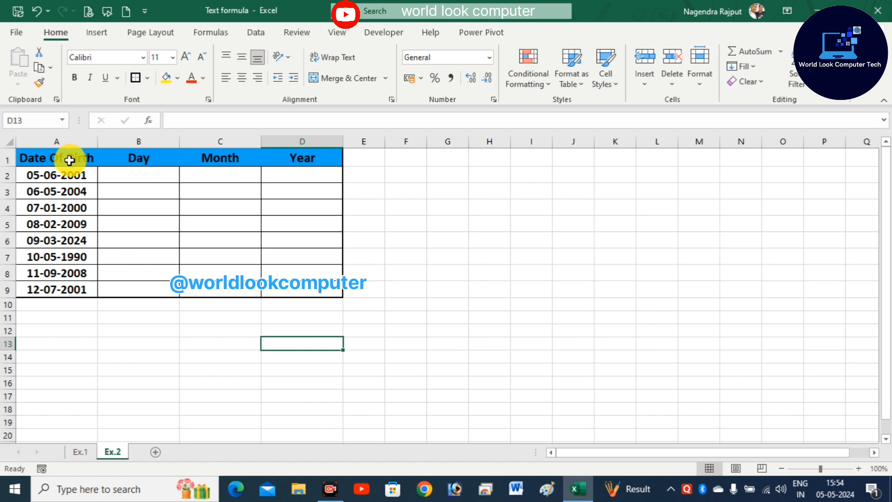
pyautogui.moveTo(70, 159); pyautogui.dragTo(61, 291)
pyautogui.click(82, 181)
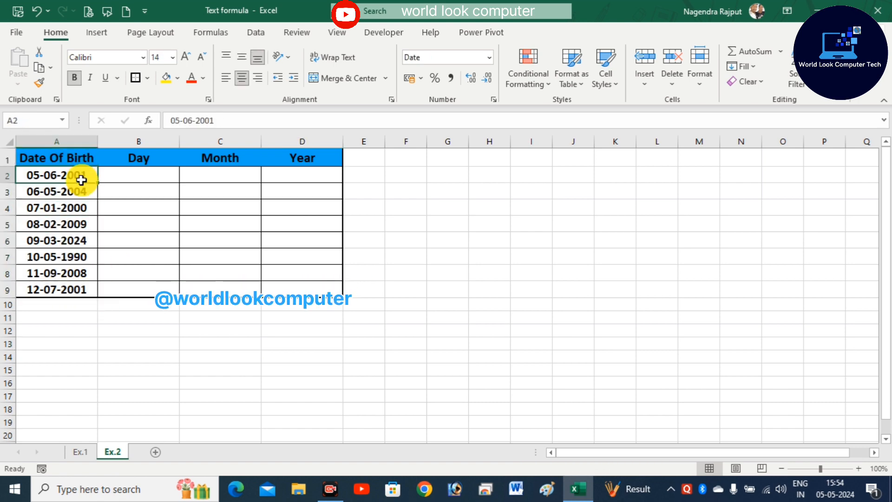
pyautogui.click(140, 173)
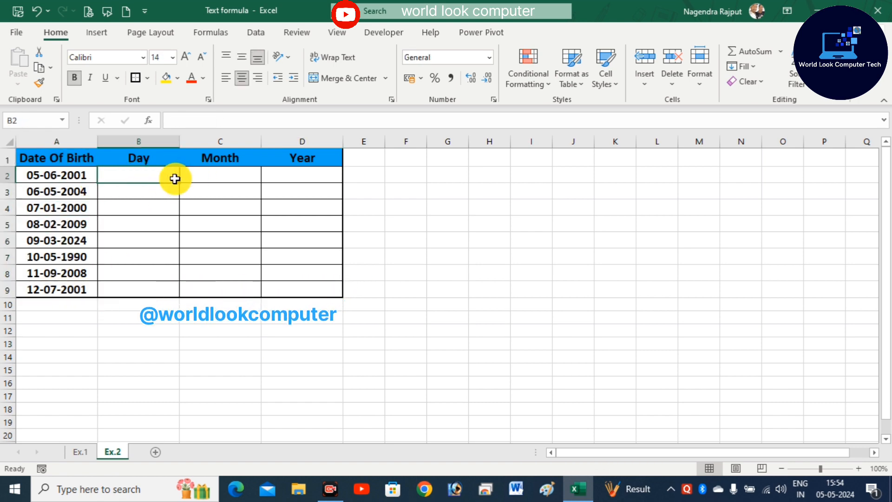
pyautogui.moveTo(147, 179); pyautogui.dragTo(146, 283)
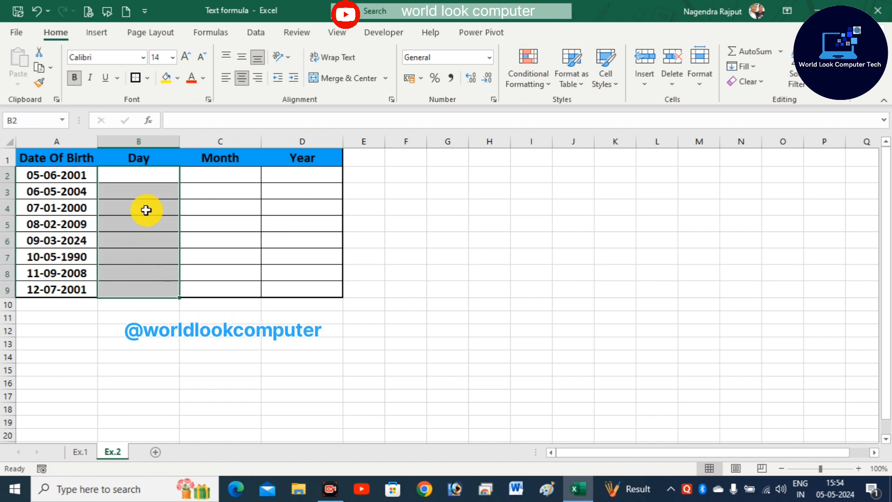
pyautogui.moveTo(145, 170); pyautogui.dragTo(148, 292)
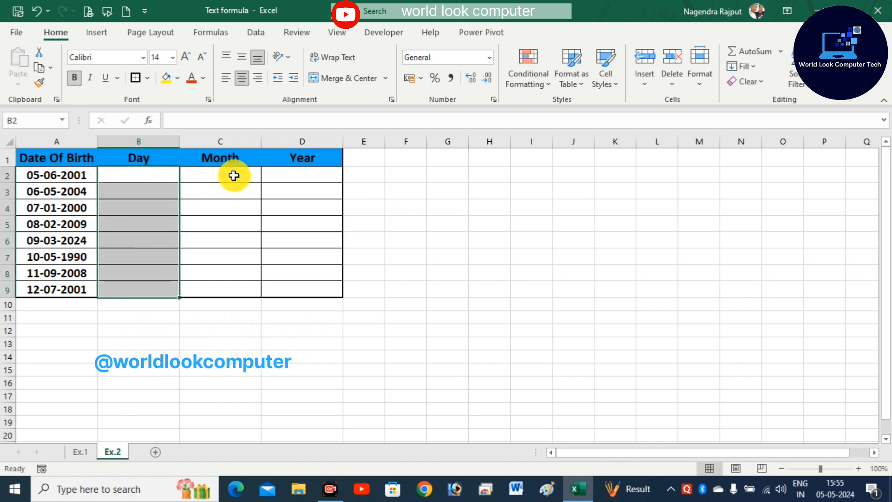
pyautogui.moveTo(234, 174); pyautogui.dragTo(231, 289)
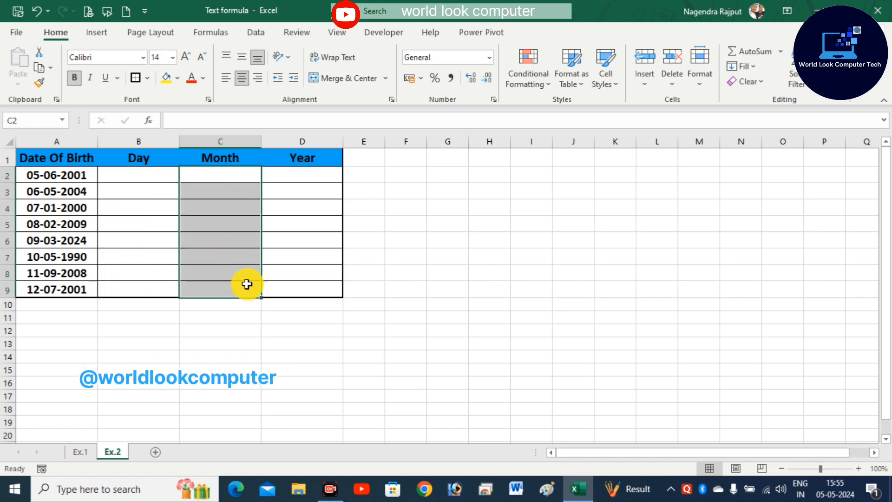
pyautogui.moveTo(334, 175); pyautogui.dragTo(320, 289)
pyautogui.click(209, 224)
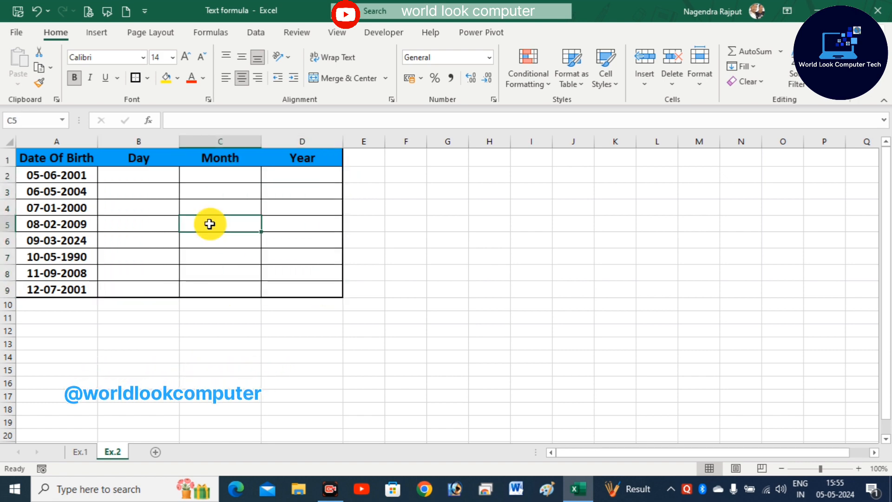
# - Enter =TEXT(A2,"dddd") in B2 to extract the full weekday name from the first date of birth
pyautogui.click(135, 173)
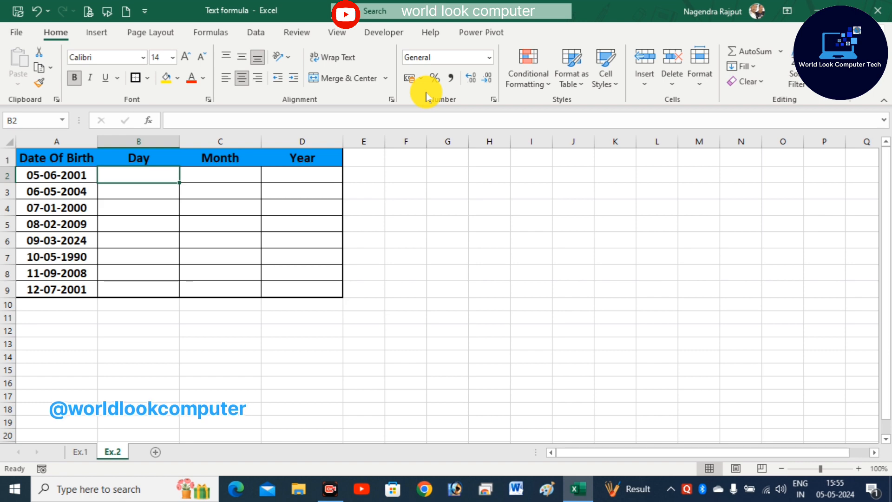
pyautogui.write('=tex')
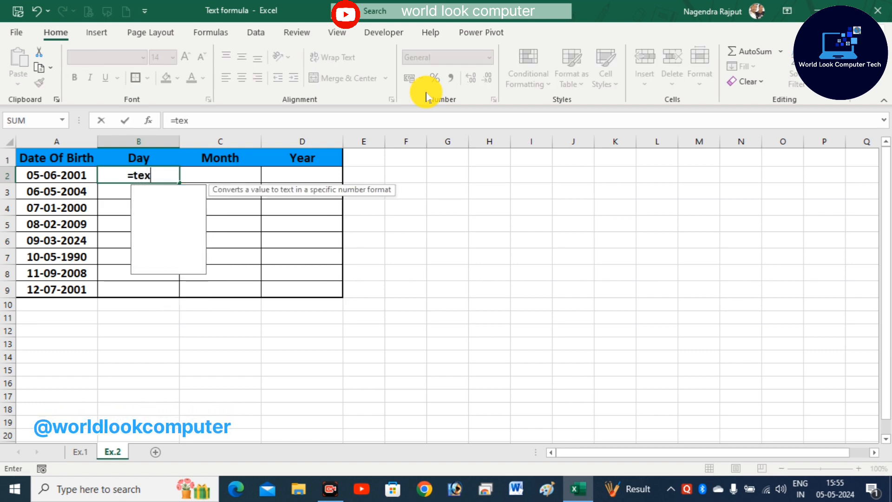
pyautogui.press('Tab')
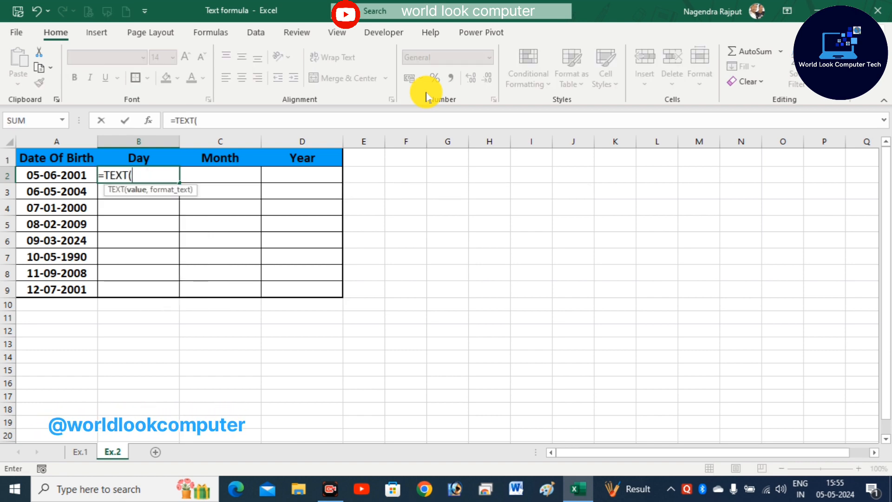
pyautogui.click(80, 175)
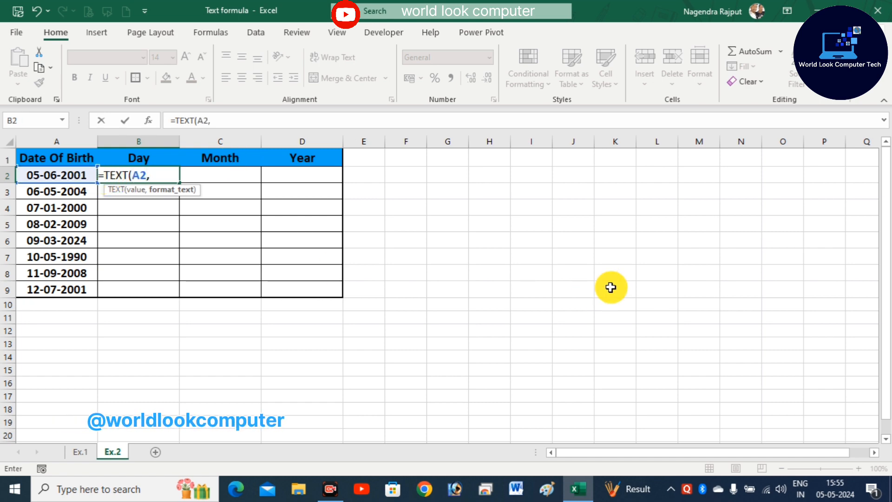
pyautogui.write(',"')
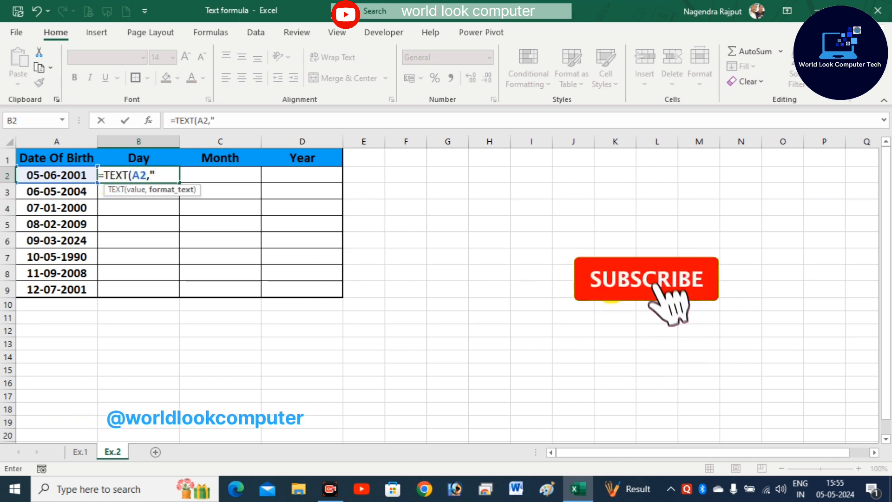
pyautogui.write('dddd')
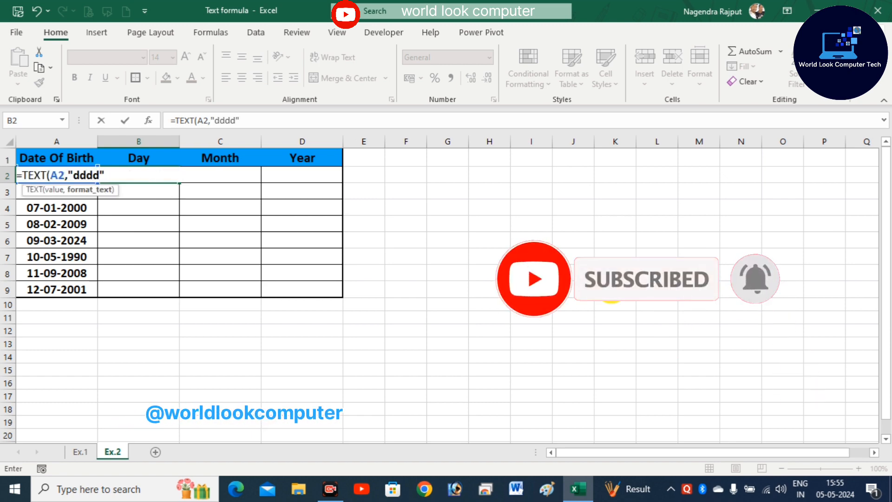
pyautogui.write('")')
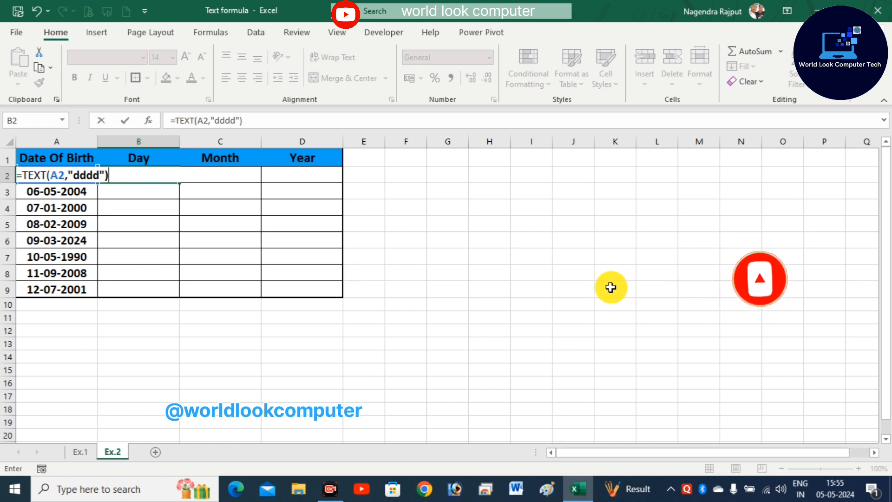
pyautogui.press('Return')
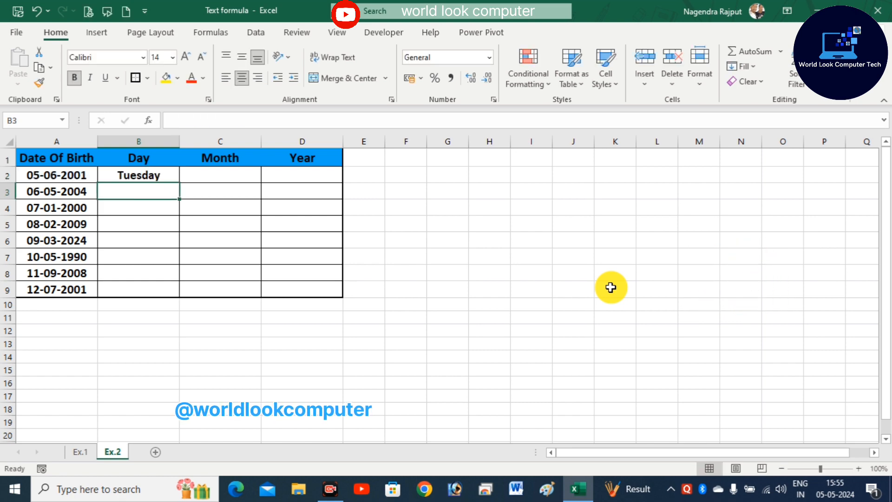
# - Fill the B2 weekday formula down the Day column through B9
pyautogui.click(60, 176)
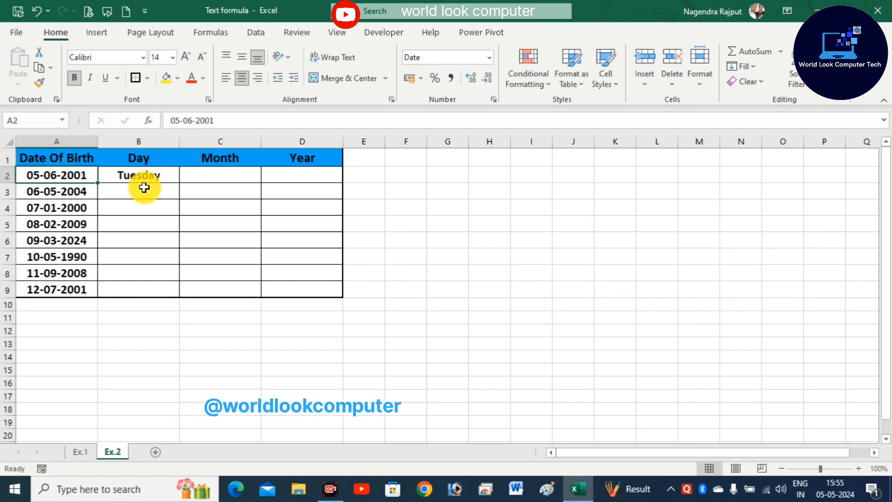
pyautogui.click(154, 177)
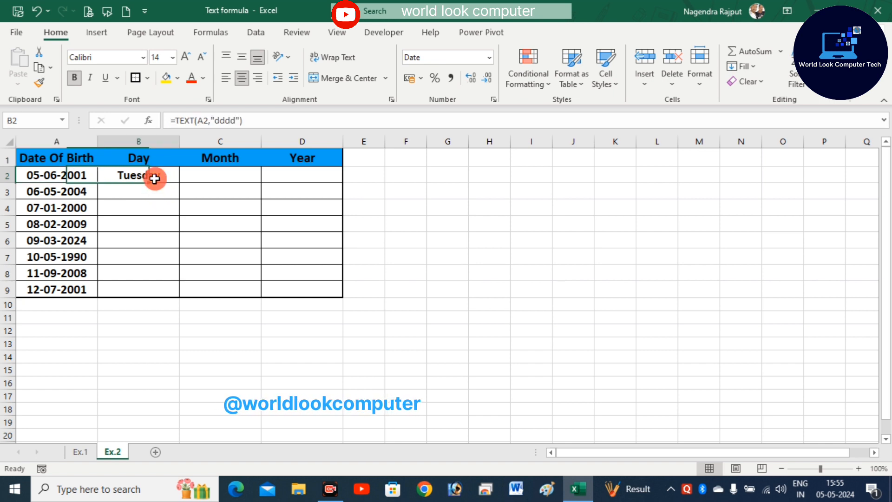
pyautogui.moveTo(179, 183); pyautogui.dragTo(179, 293)
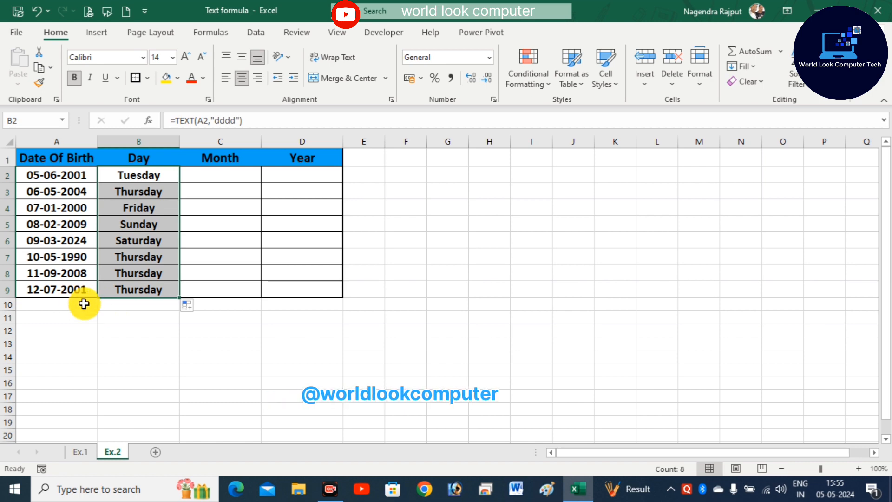
pyautogui.click(149, 253)
# - Enter =TEXT(A2,"mmmm") in C2 to extract the full month name from the first date of birth
pyautogui.click(245, 176)
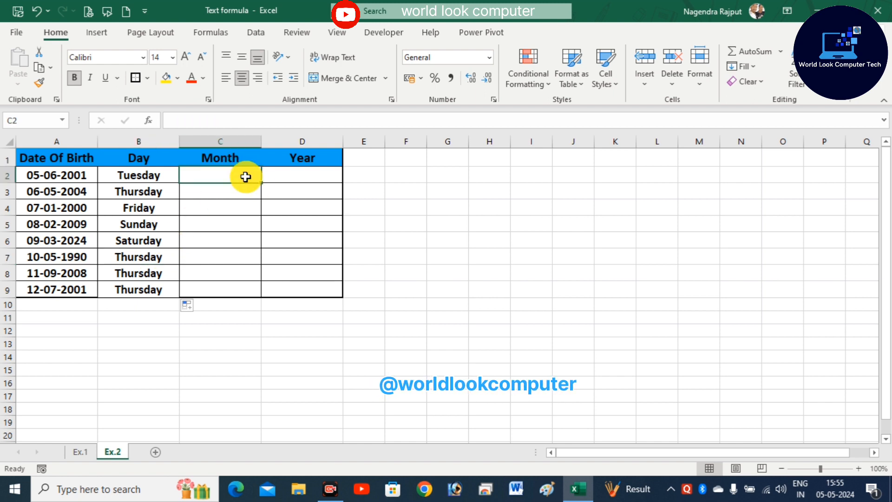
pyautogui.write('=')
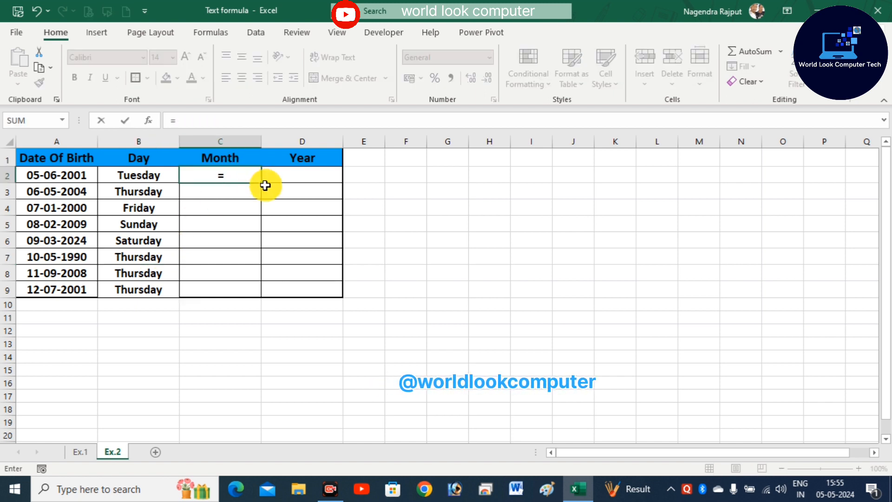
pyautogui.write('text')
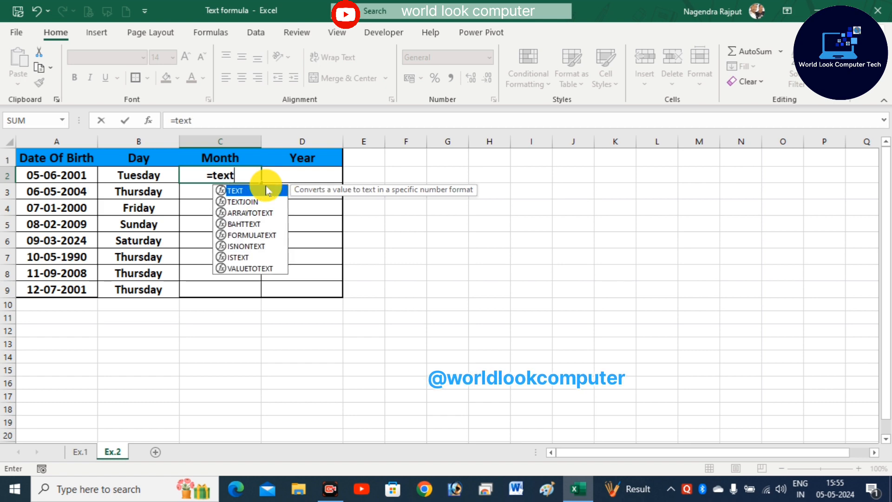
pyautogui.press('Tab')
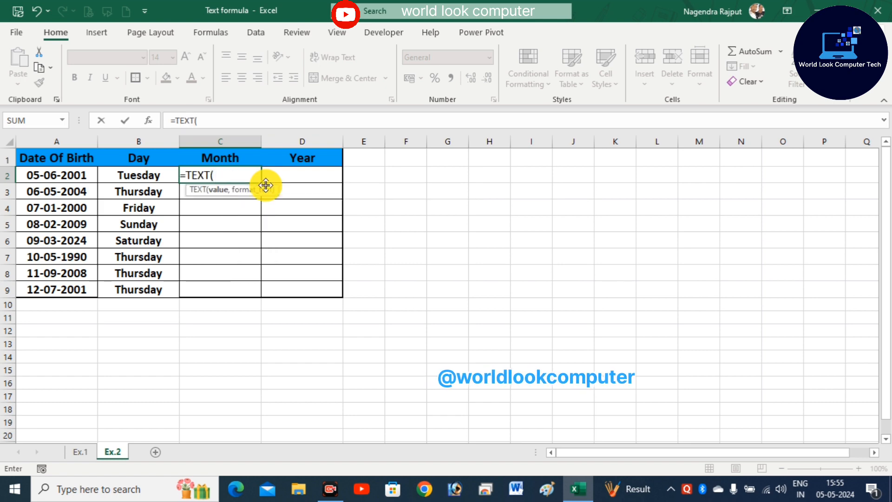
pyautogui.click(57, 179)
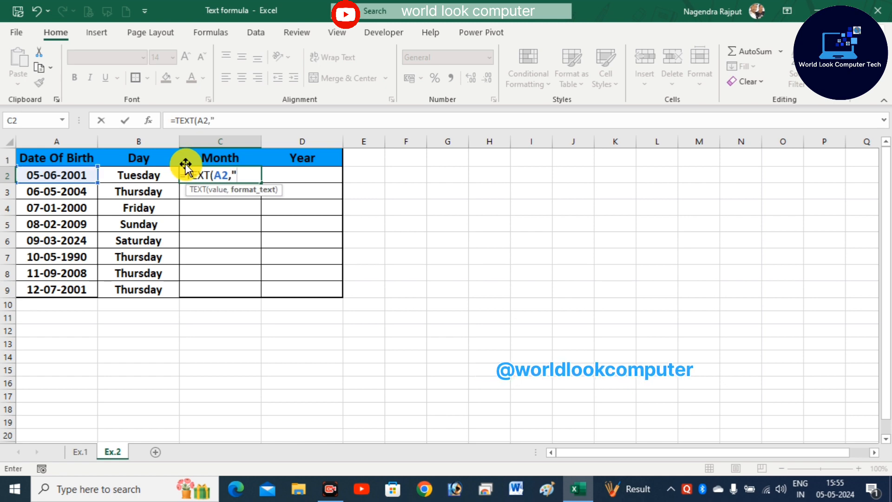
pyautogui.write(',"mmmm"')
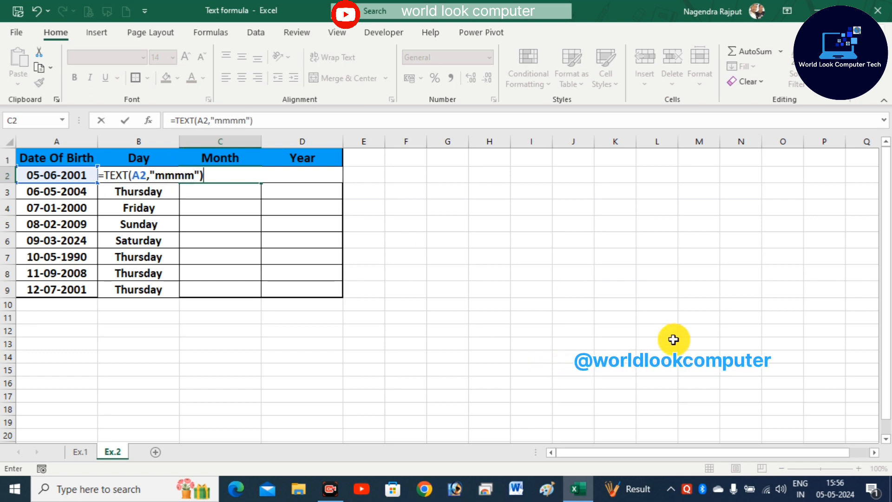
pyautogui.press('Return')
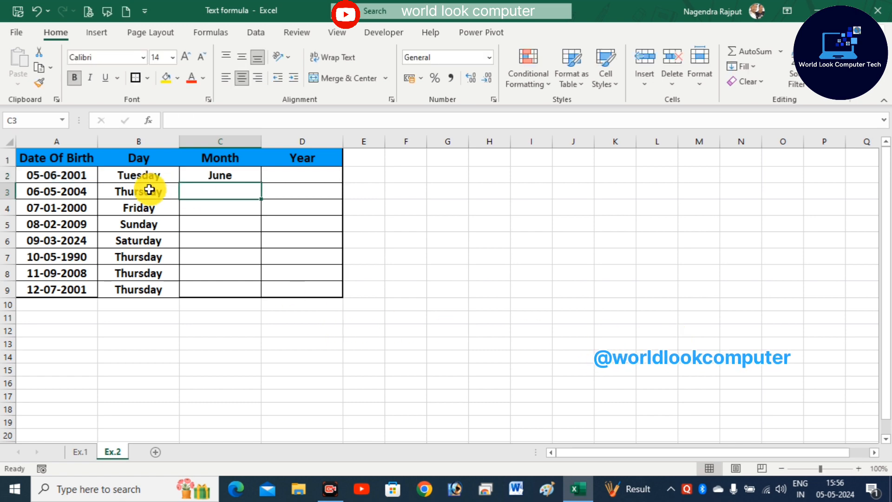
# - Fill the C2 month formula down the Month column through C9 and review the filled range
pyautogui.click(213, 179)
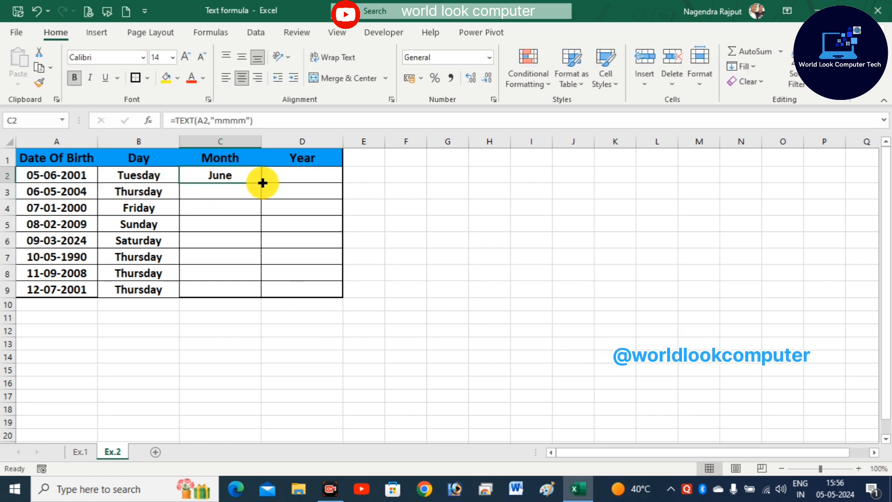
pyautogui.moveTo(263, 182); pyautogui.dragTo(260, 300)
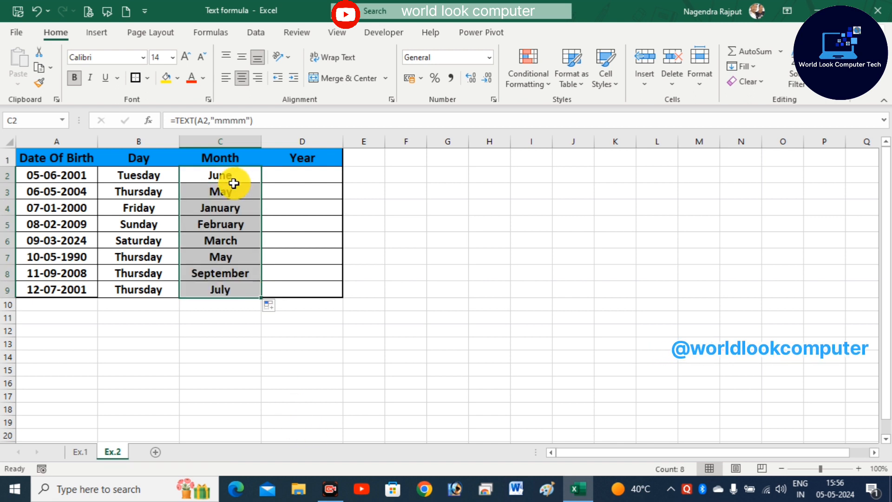
pyautogui.click(234, 182)
pyautogui.click(295, 172)
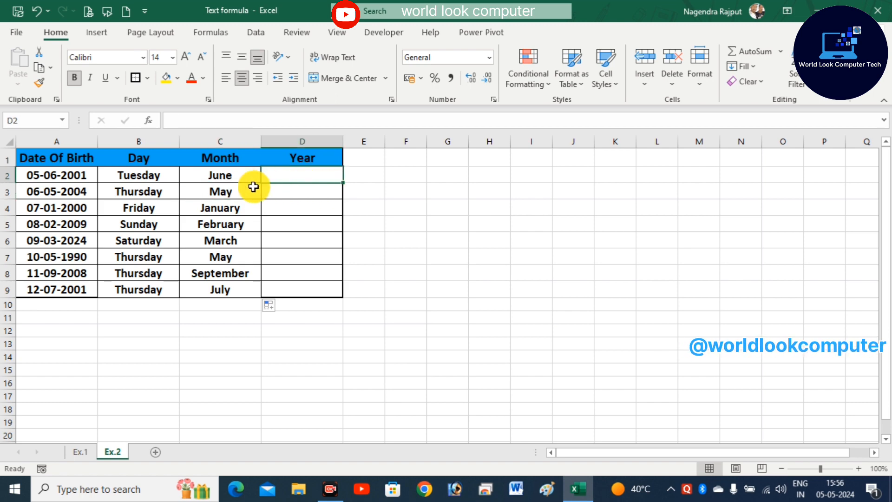
pyautogui.moveTo(231, 174); pyautogui.dragTo(226, 293)
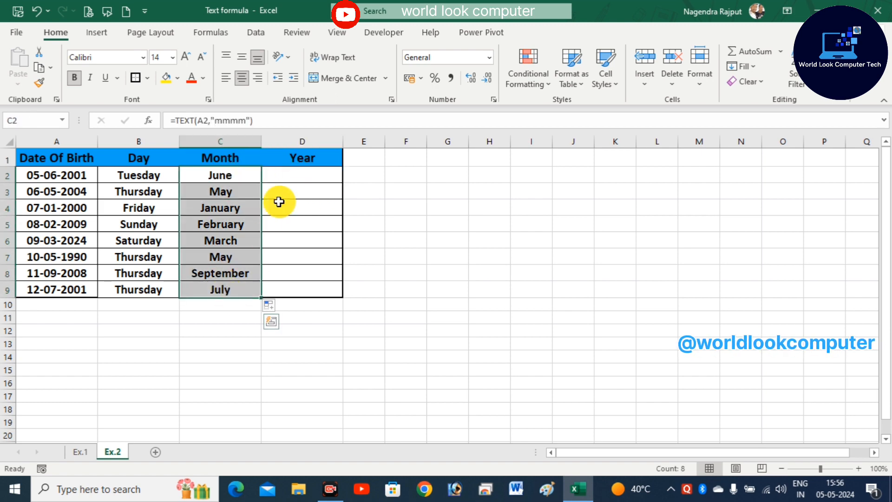
# - Enter =TEXT(A2,"yyyy") in D2 to extract the four-digit year from the first date of birth
pyautogui.click(292, 177)
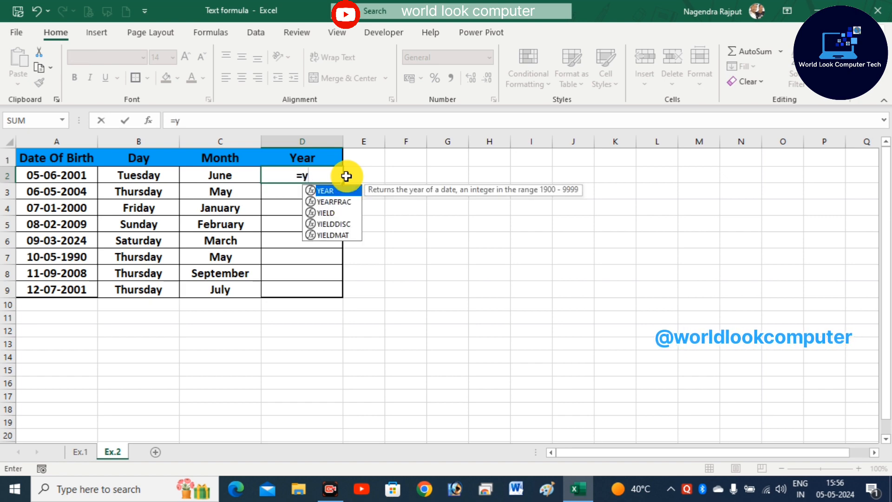
pyautogui.press('BackSpace')
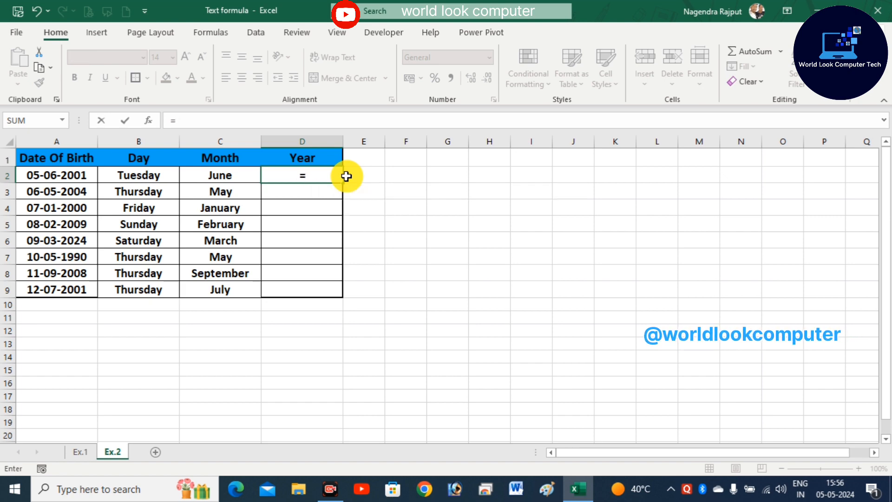
pyautogui.write('text')
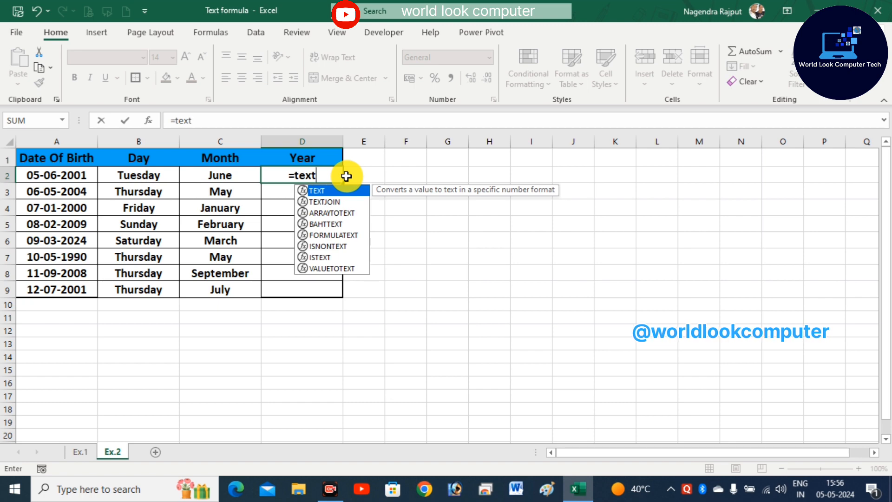
pyautogui.press('Tab')
pyautogui.click(55, 174)
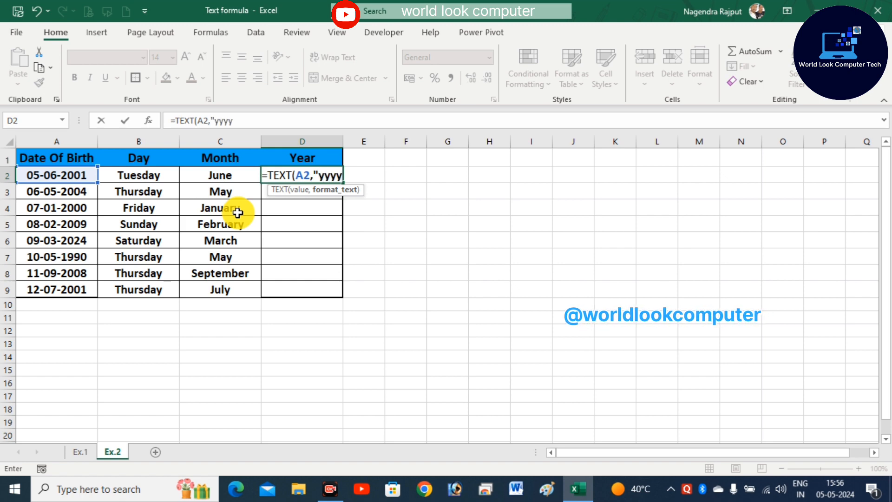
pyautogui.write('"')
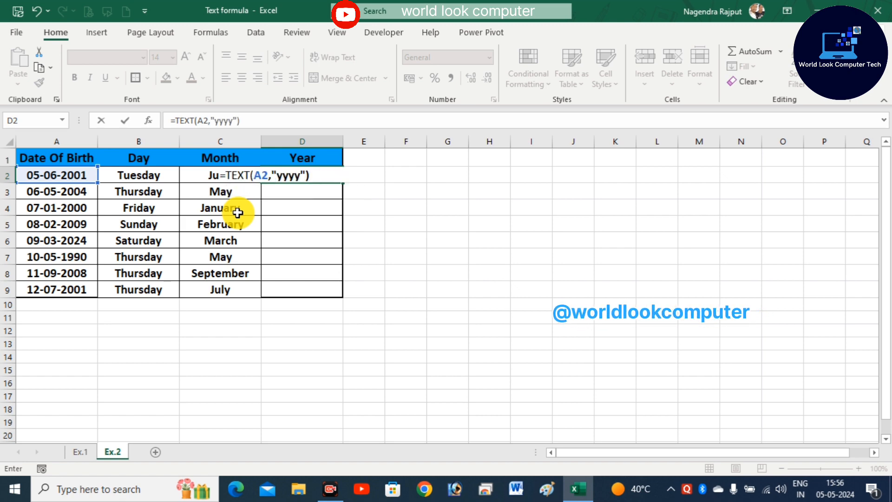
pyautogui.press('Return')
# - Fill the D2 year formula down the Year column through D9, and review the Ex.1 sheet before returning to Ex.2
pyautogui.click(313, 179)
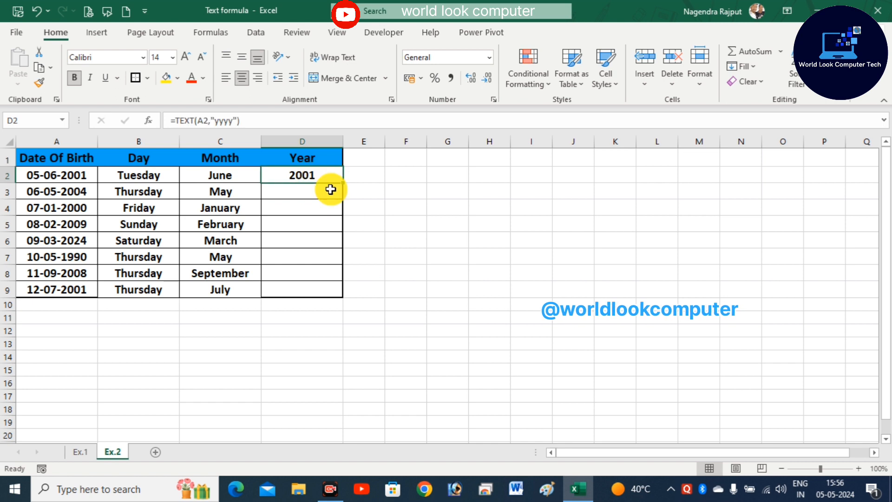
pyautogui.moveTo(343, 184); pyautogui.dragTo(343, 292)
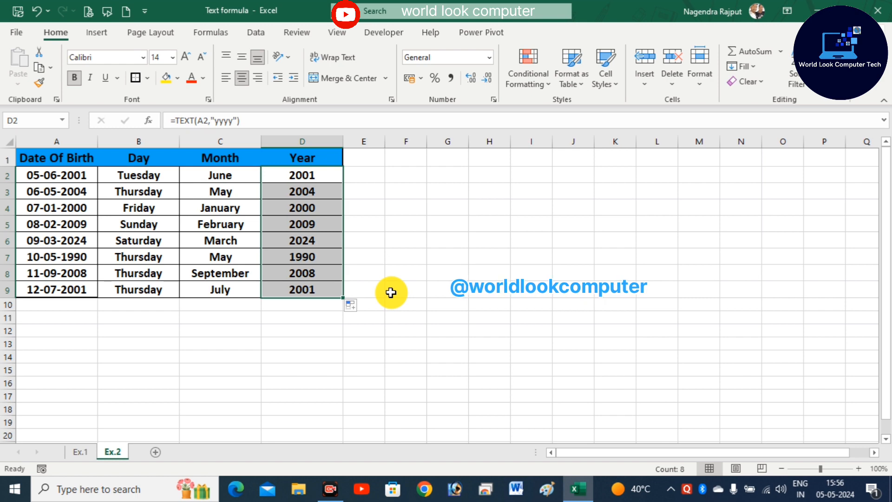
pyautogui.click(88, 453)
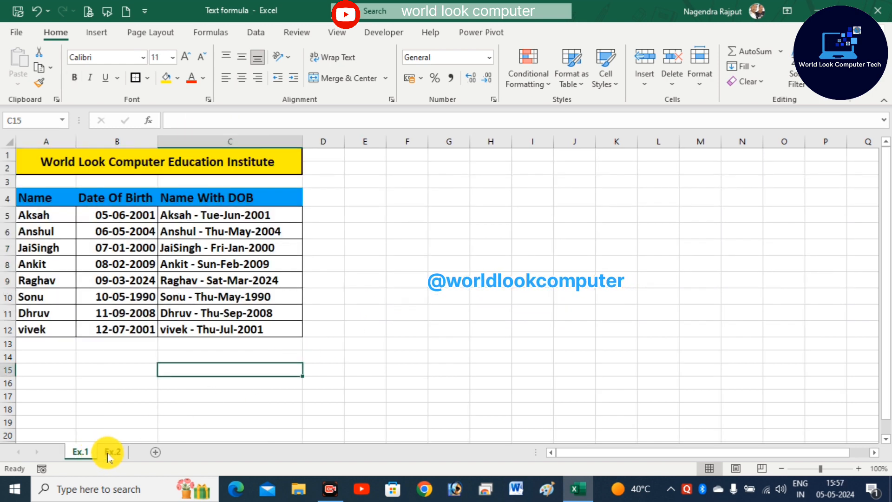
pyautogui.click(109, 453)
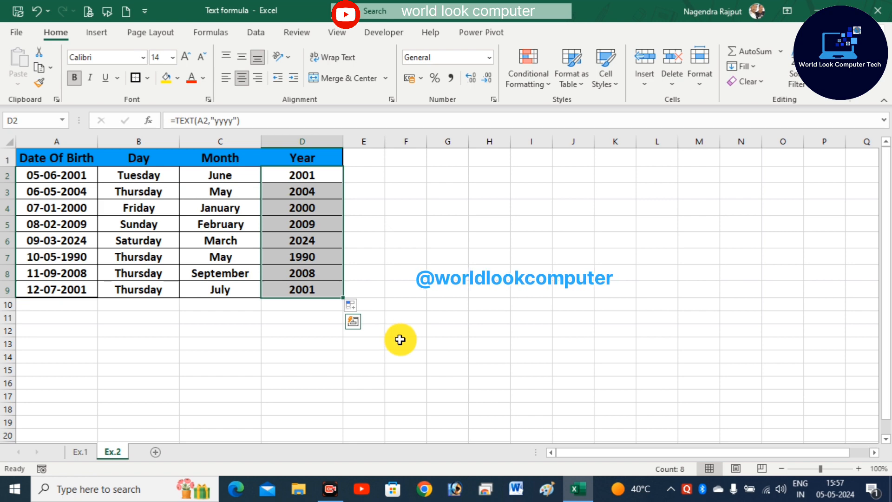